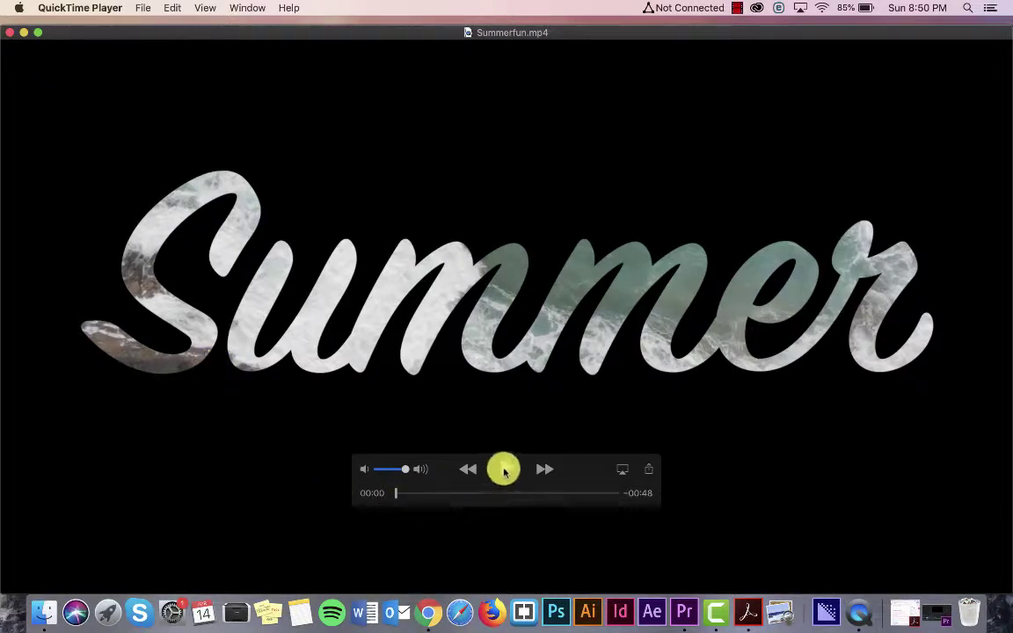
# Preview Summerfun.mp4 in QuickTime, skipping ahead to about 10 seconds, then close the player
pyautogui.click(503, 470)
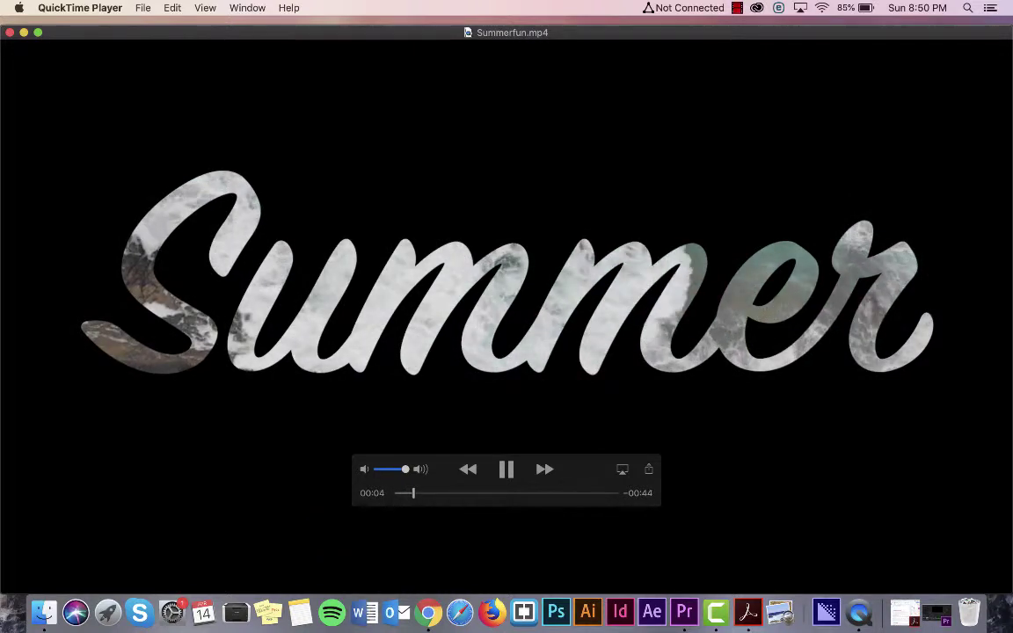
pyautogui.press('space')
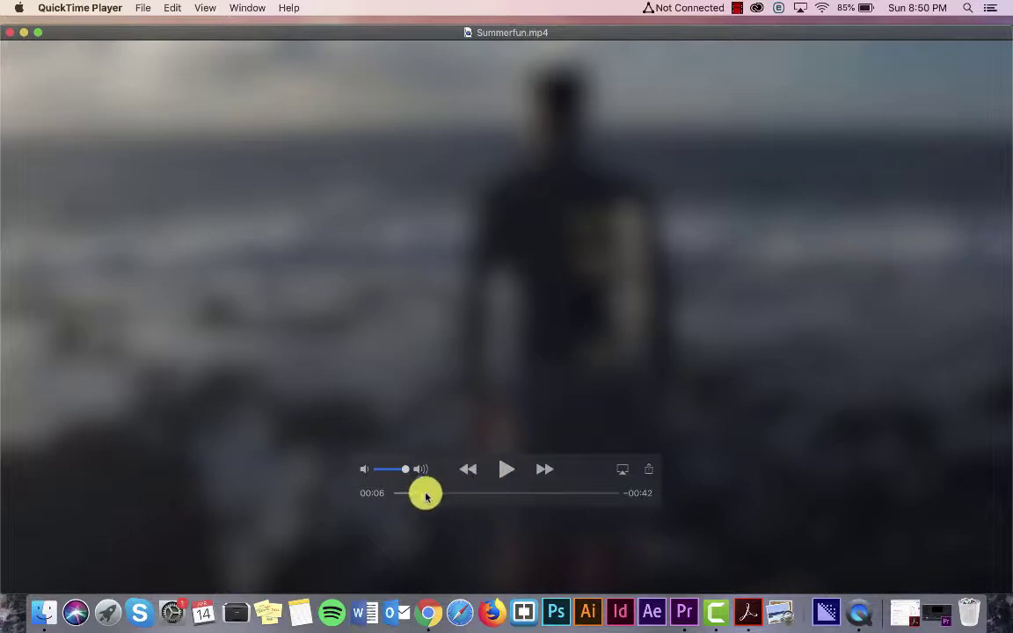
pyautogui.moveTo(420, 497); pyautogui.dragTo(465, 501)
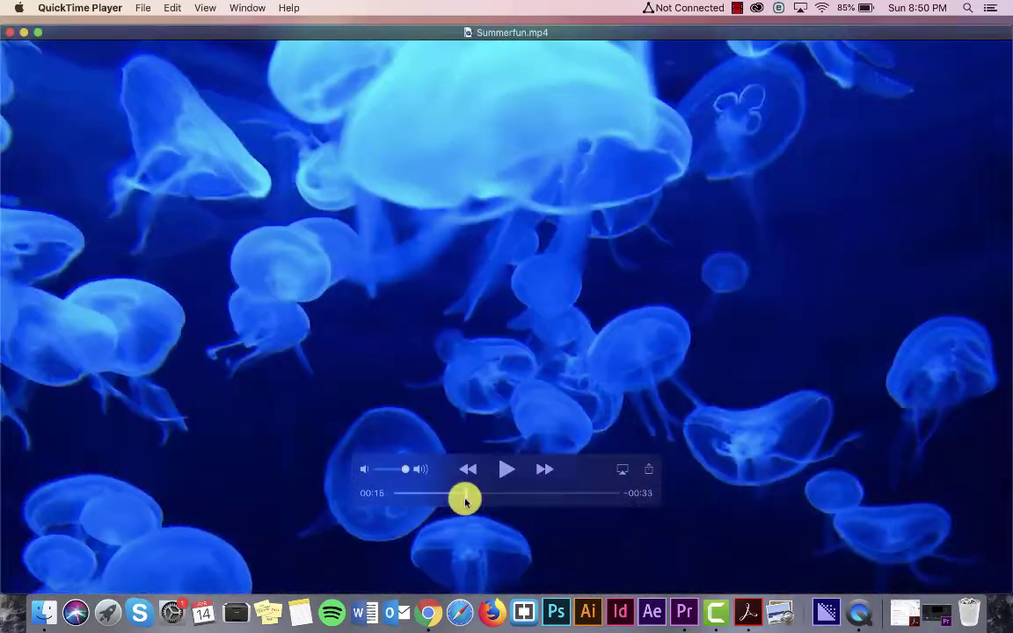
pyautogui.click(22, 32)
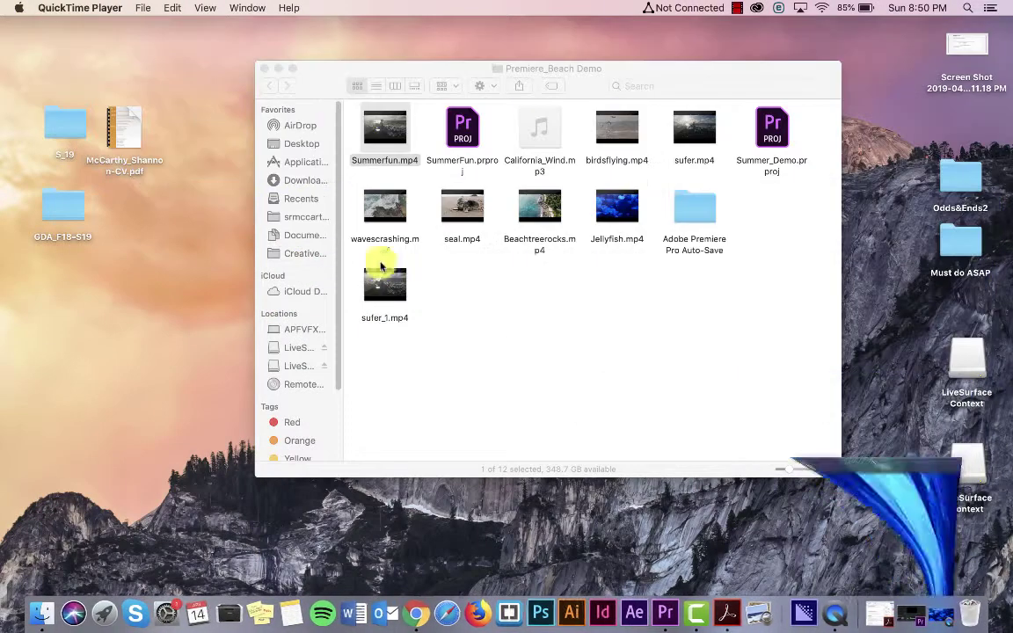
# Switch to the Summer_Demo project in Premiere Pro and make the California_Wind video tracks taller
pyautogui.click(665, 611)
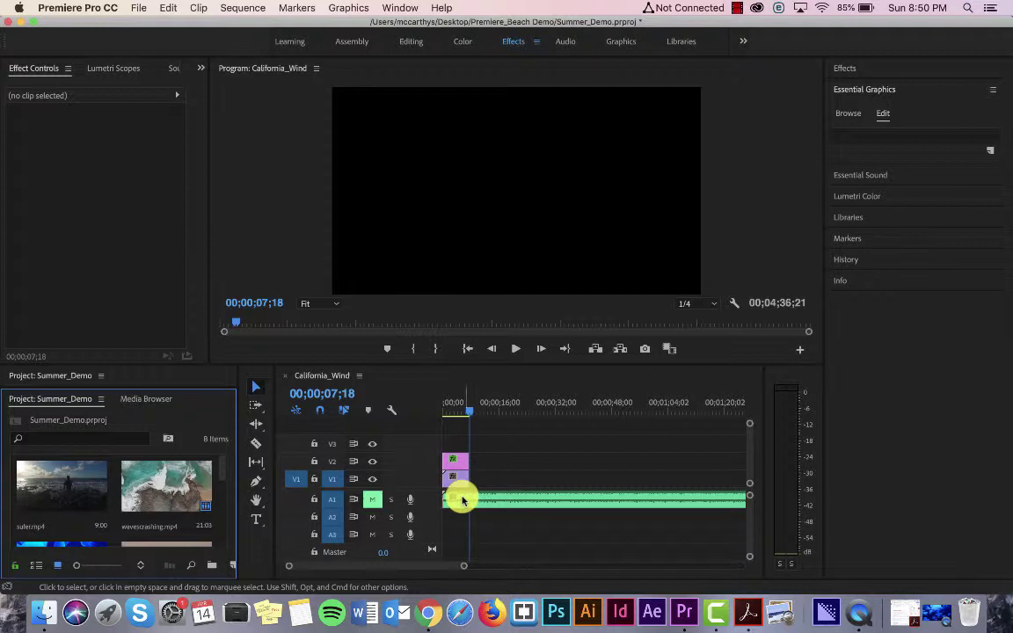
pyautogui.click(377, 499)
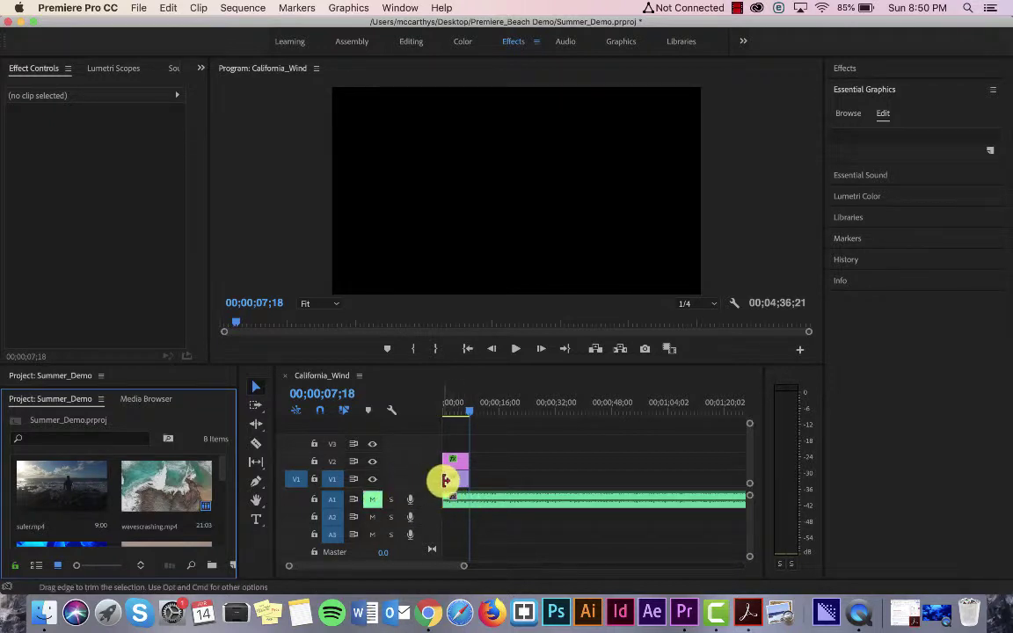
pyautogui.click(450, 479)
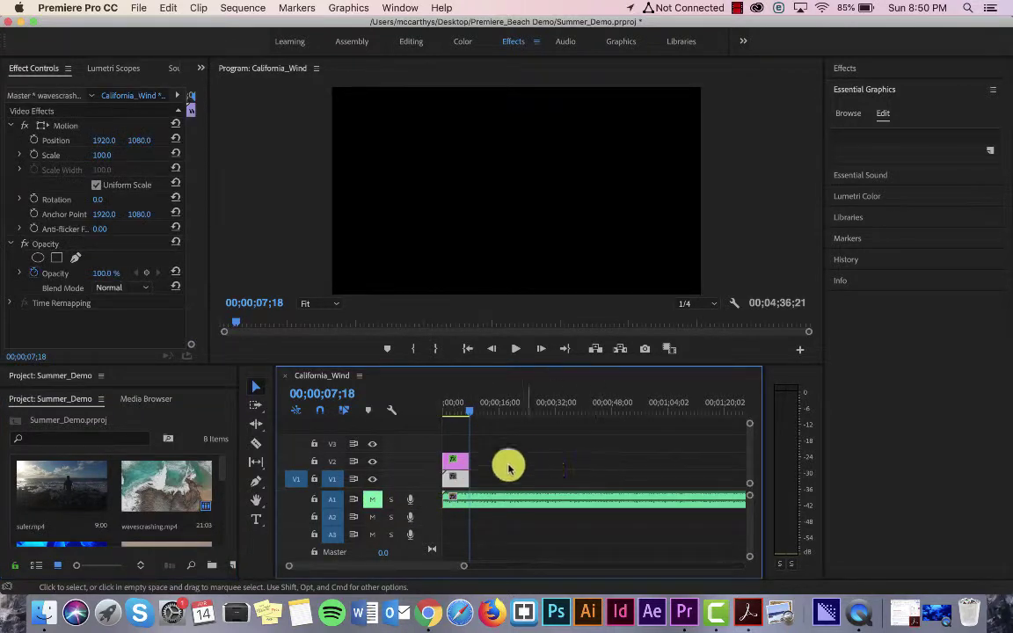
pyautogui.click(475, 461)
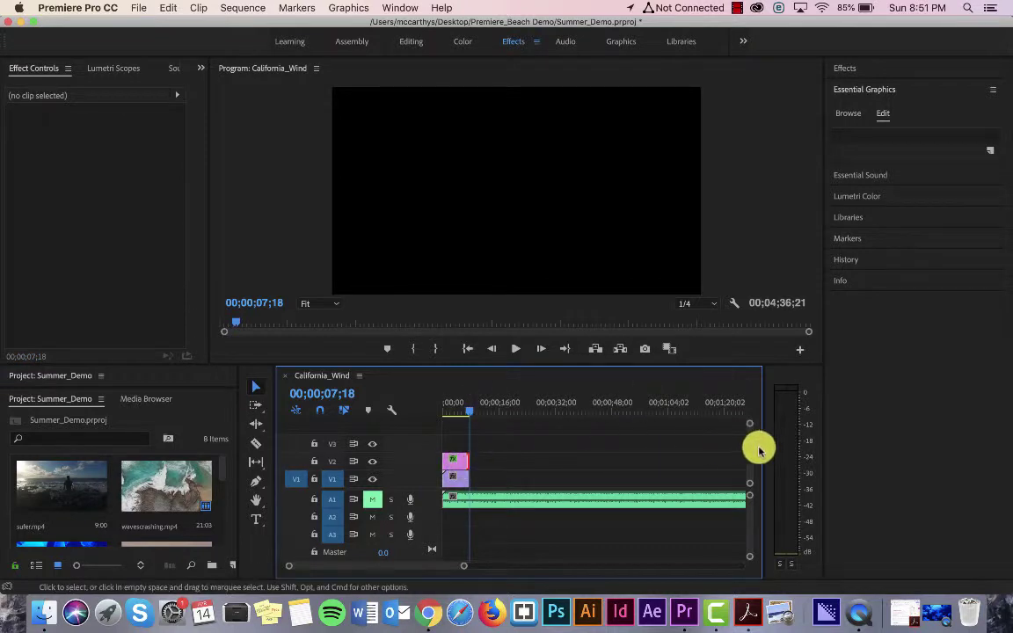
pyautogui.moveTo(753, 423); pyautogui.dragTo(752, 436)
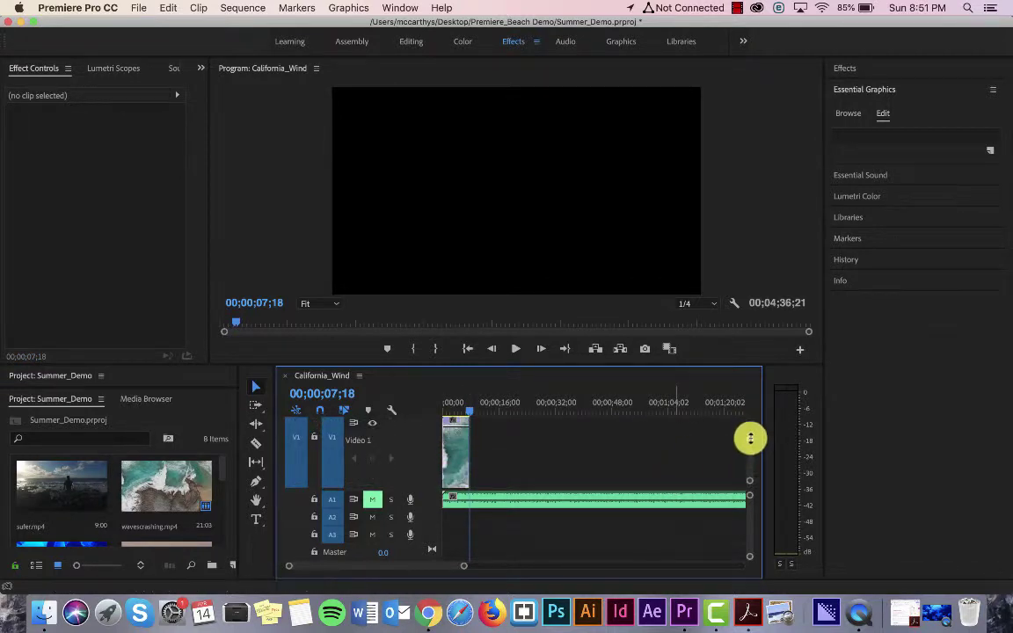
pyautogui.moveTo(749, 438)
pyautogui.mouseDown()
pyautogui.moveTo(749, 461)
pyautogui.moveTo(752, 420)
pyautogui.mouseUp()
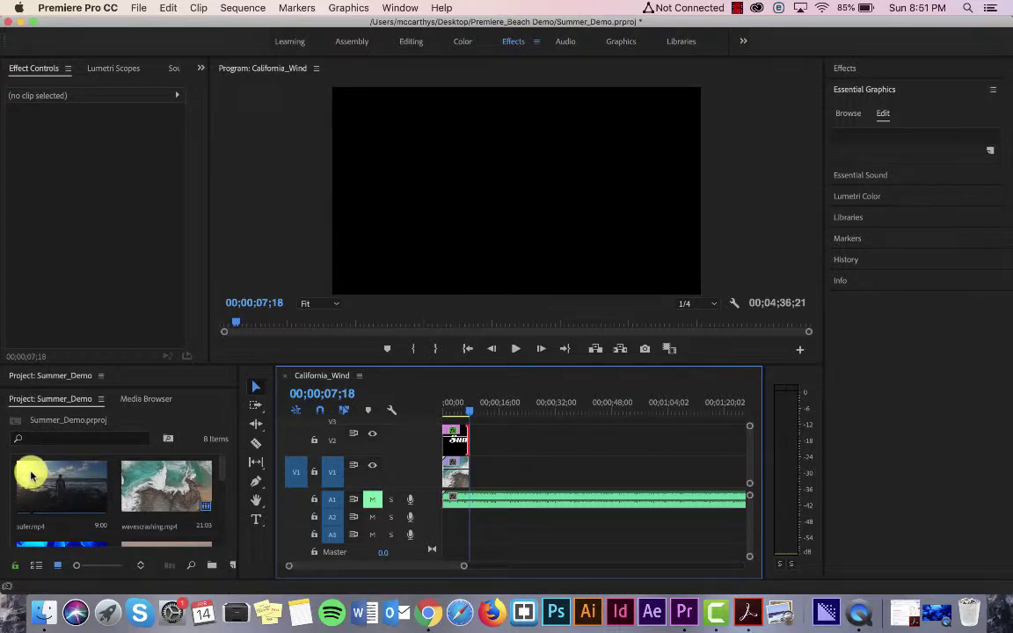
# Place sufer.mp4 on V1 right after wavescrashing.mp4, then zoom the timeline and scrub to preview
pyautogui.moveTo(31, 476); pyautogui.dragTo(446, 473)
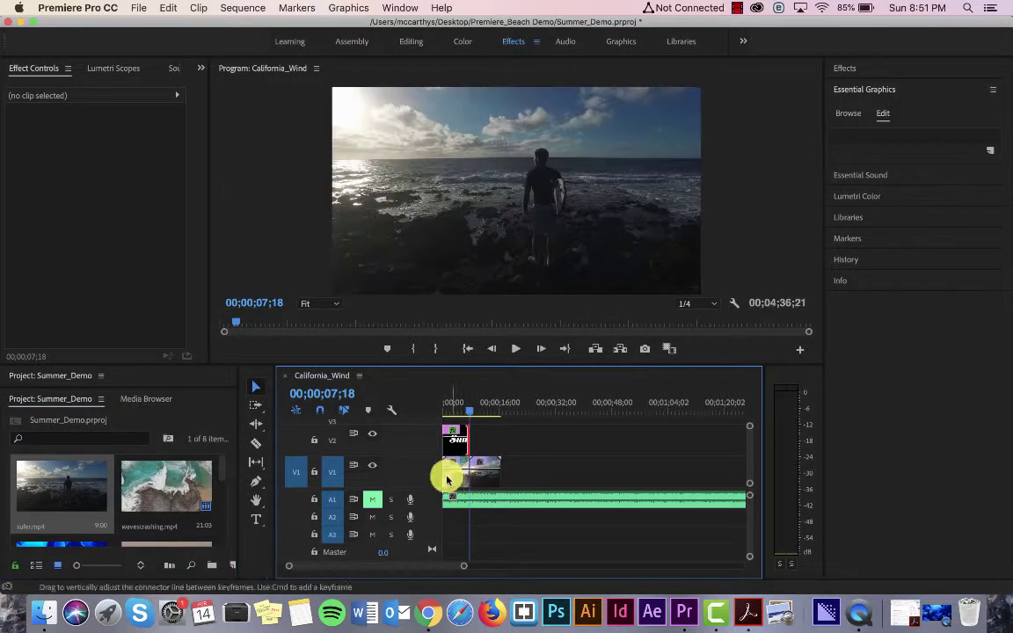
pyautogui.moveTo(468, 407)
pyautogui.mouseDown()
pyautogui.moveTo(453, 410)
pyautogui.moveTo(472, 407)
pyautogui.mouseUp()
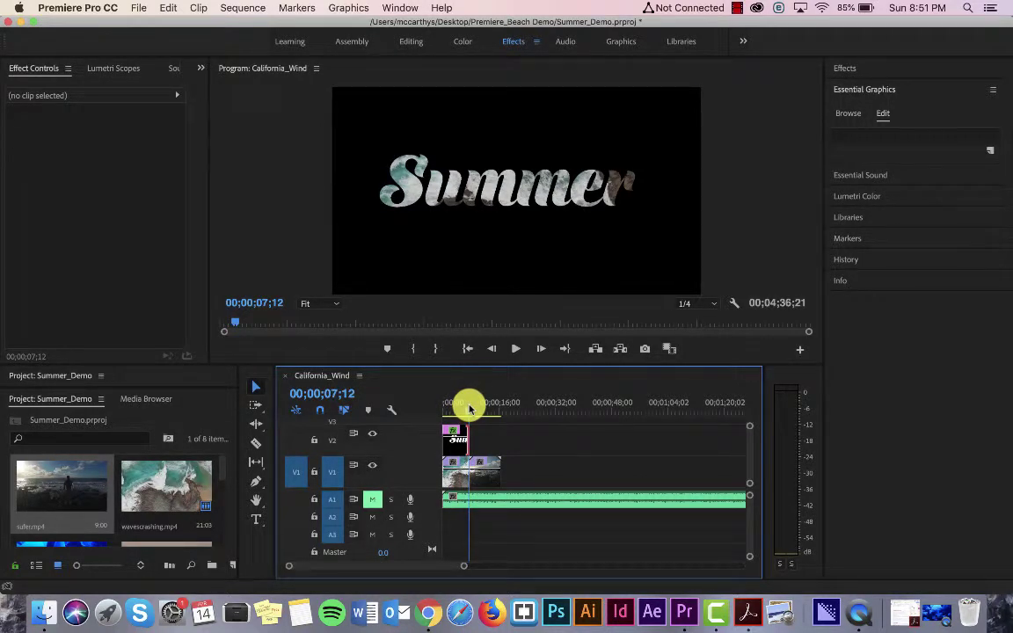
pyautogui.press('=')
pyautogui.press('=')
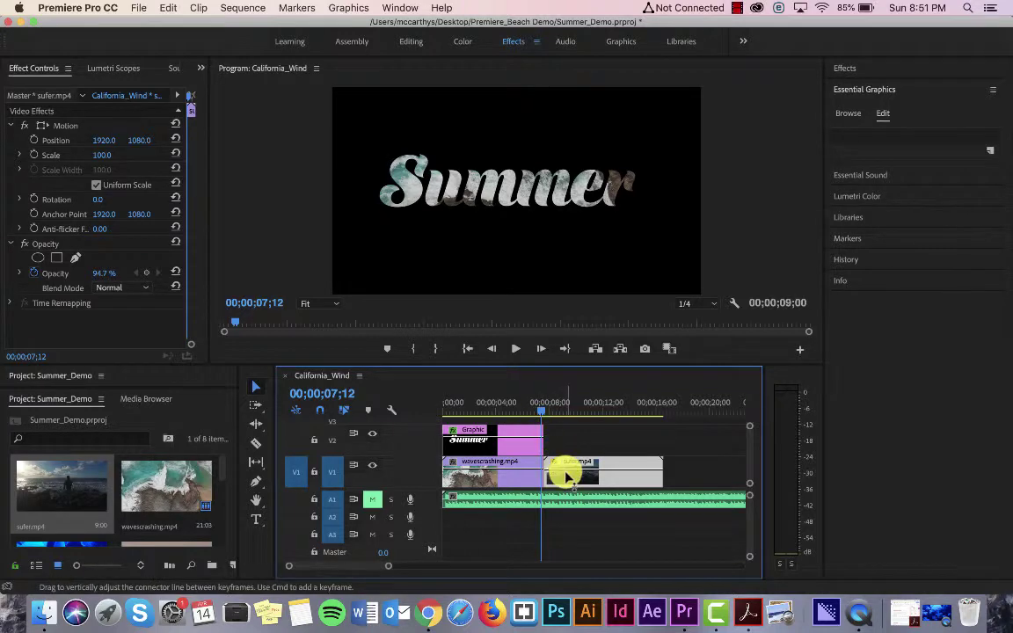
pyautogui.moveTo(538, 409)
pyautogui.mouseDown()
pyautogui.moveTo(624, 413)
pyautogui.moveTo(537, 415)
pyautogui.moveTo(545, 411)
pyautogui.mouseUp()
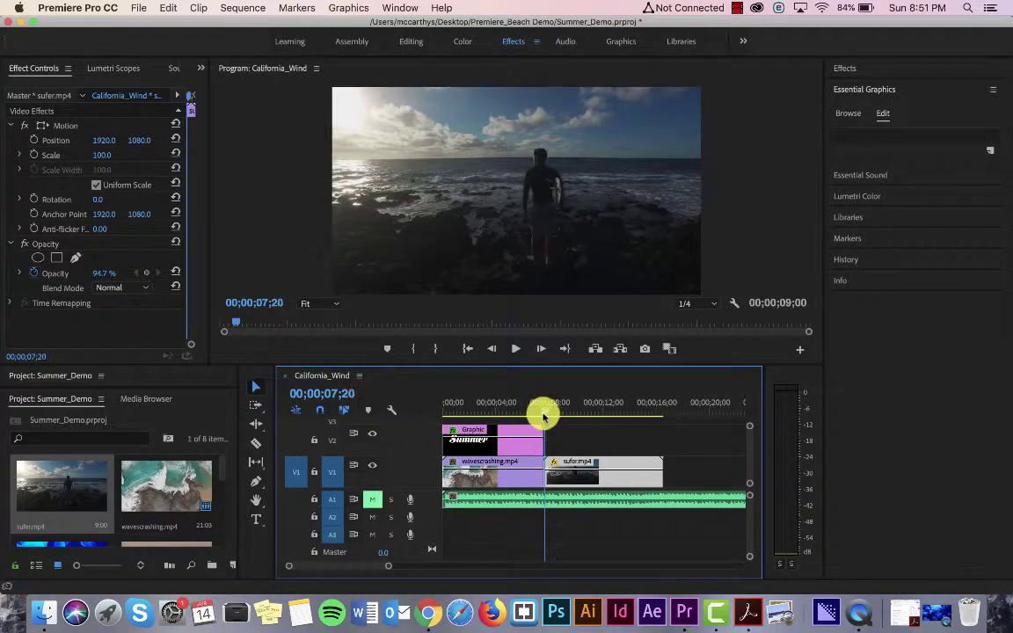
# Search the effects for 'blur' and drag Gaussian Blur from Blur & Sharpen onto sufer.mp4
pyautogui.click(863, 68)
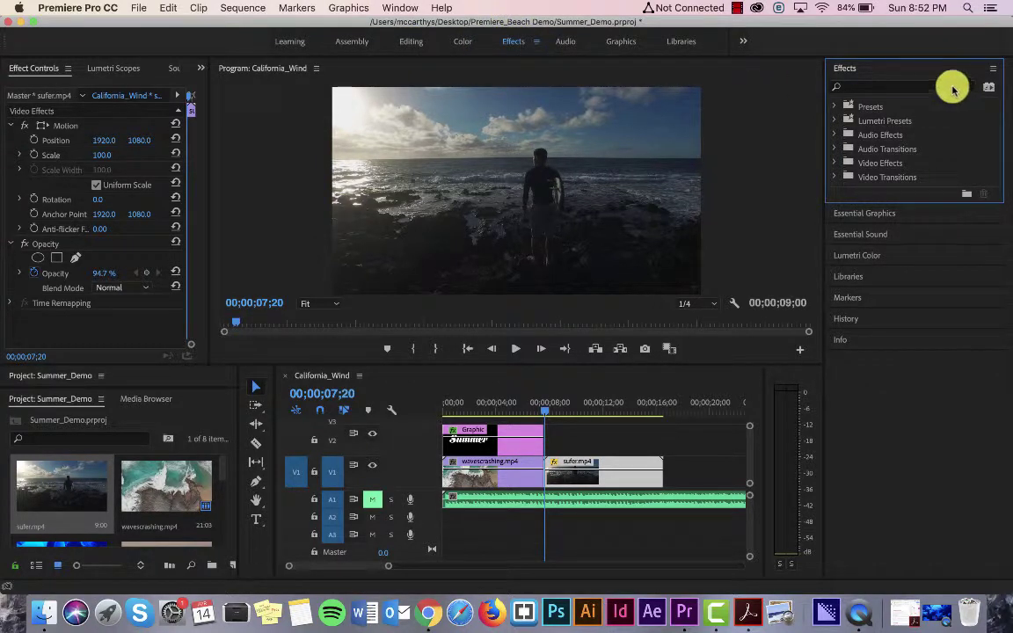
pyautogui.click(952, 89)
pyautogui.write('blur')
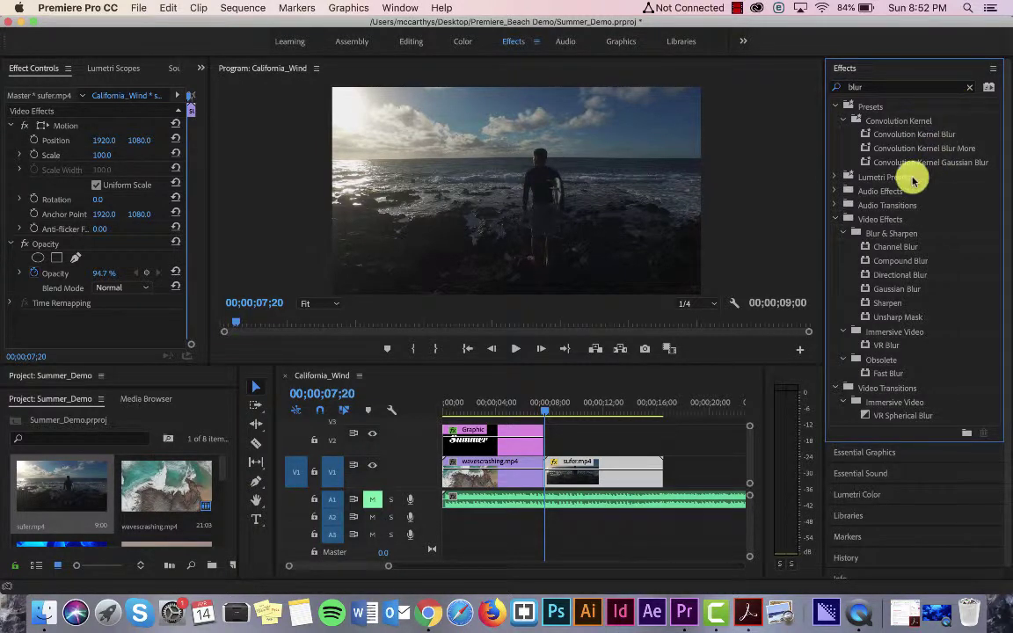
pyautogui.click(843, 233)
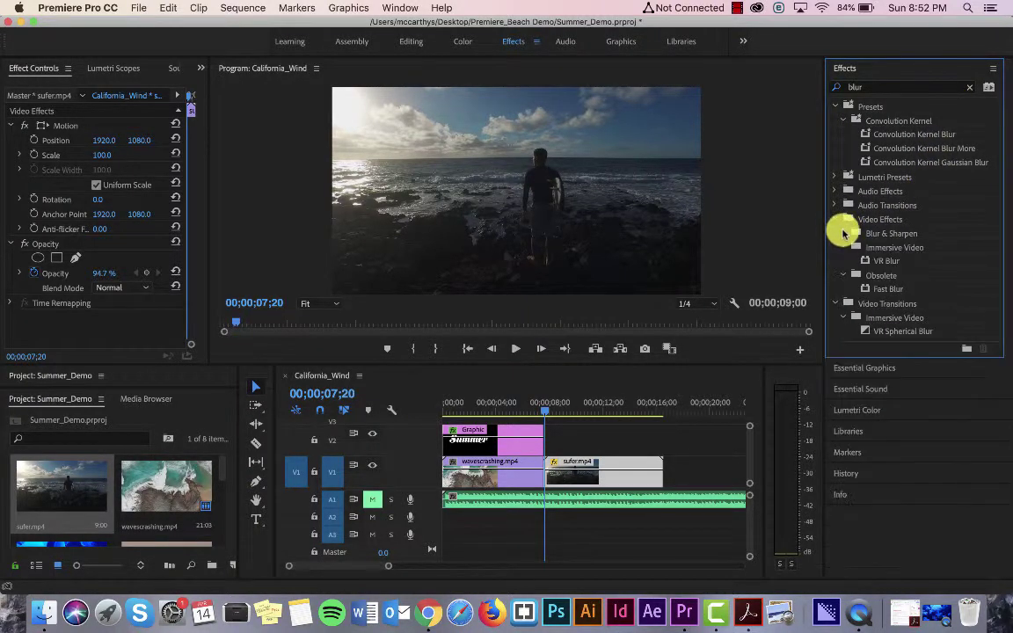
pyautogui.click(843, 233)
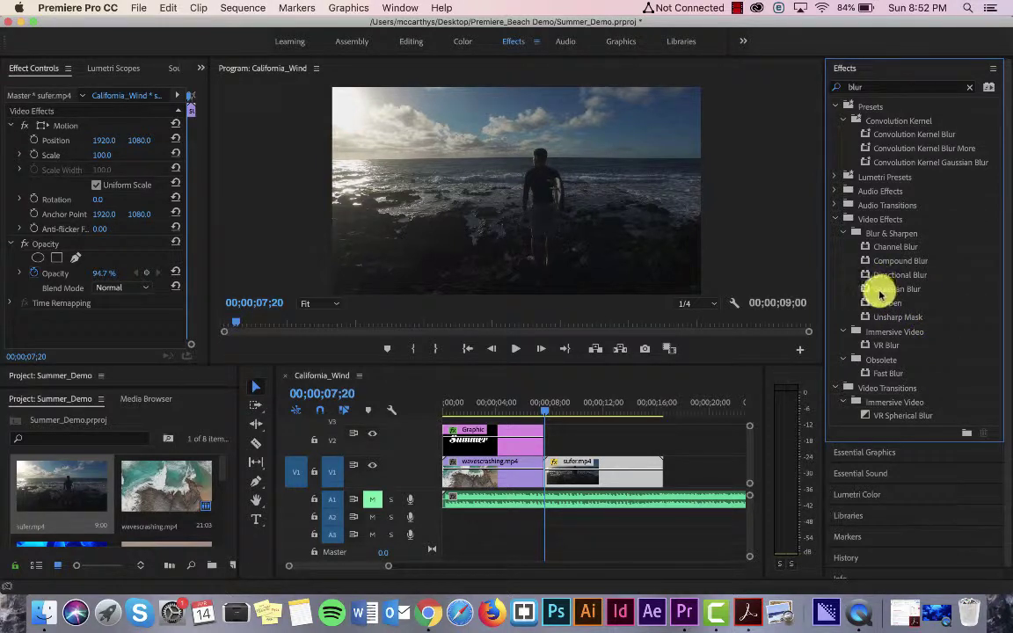
pyautogui.moveTo(879, 295); pyautogui.dragTo(548, 459)
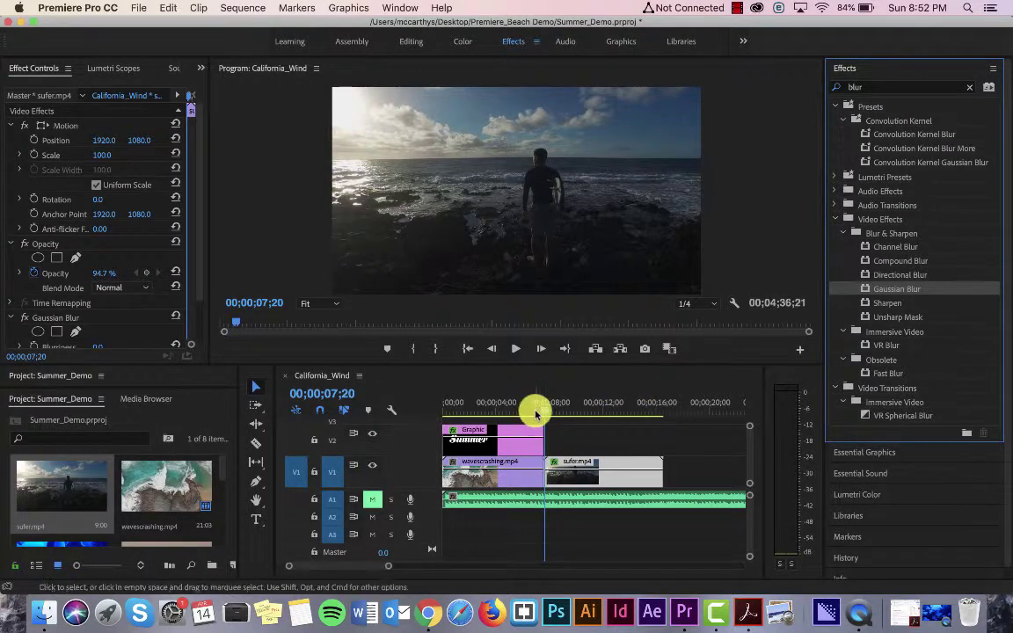
pyautogui.moveTo(546, 406)
pyautogui.mouseDown()
pyautogui.moveTo(618, 429)
pyautogui.moveTo(543, 413)
pyautogui.mouseUp()
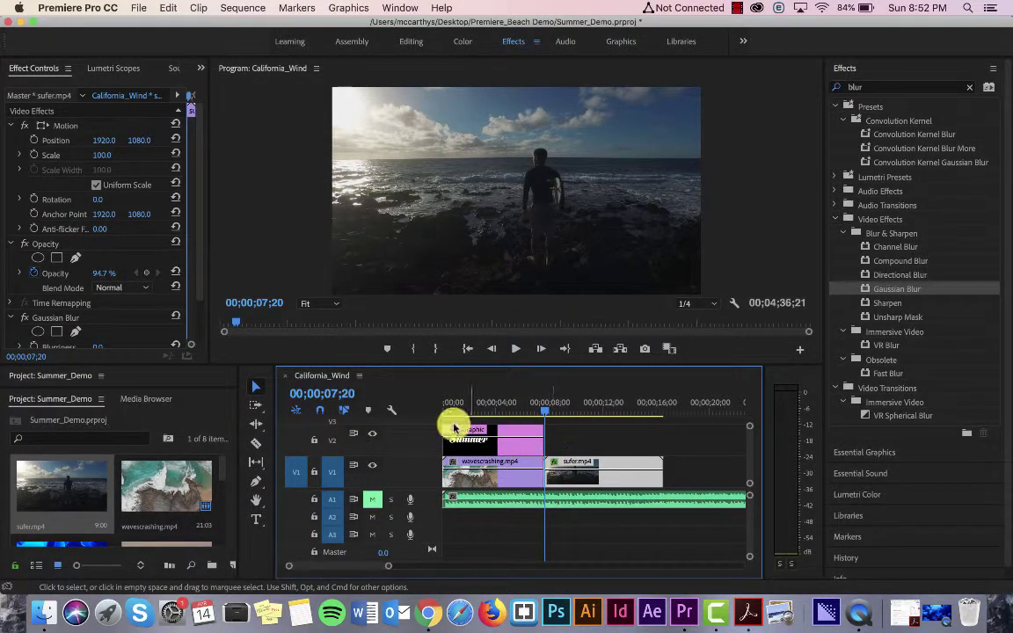
# Widen Effect Controls and the Timeline, and collapse the Motion and Opacity sections
pyautogui.moveTo(206, 346); pyautogui.dragTo(430, 334)
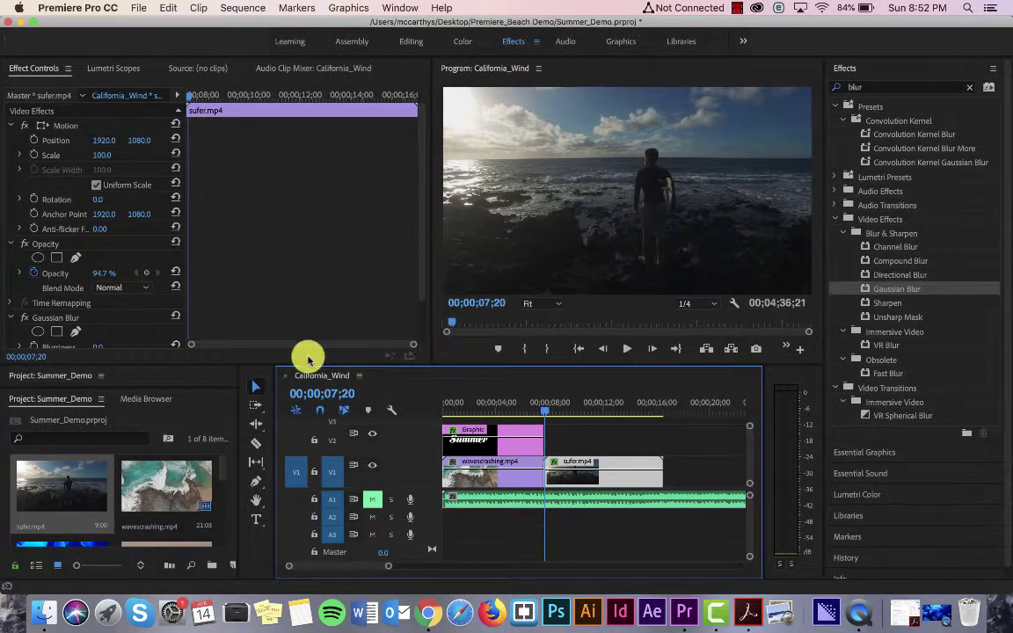
pyautogui.moveTo(237, 375); pyautogui.dragTo(90, 386)
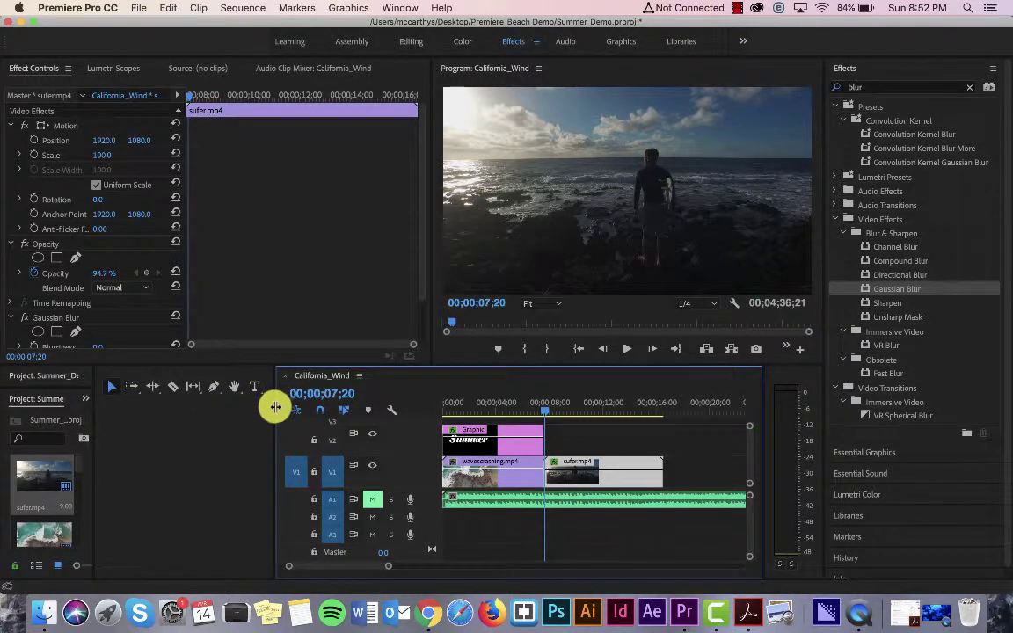
pyautogui.moveTo(275, 407); pyautogui.dragTo(121, 390)
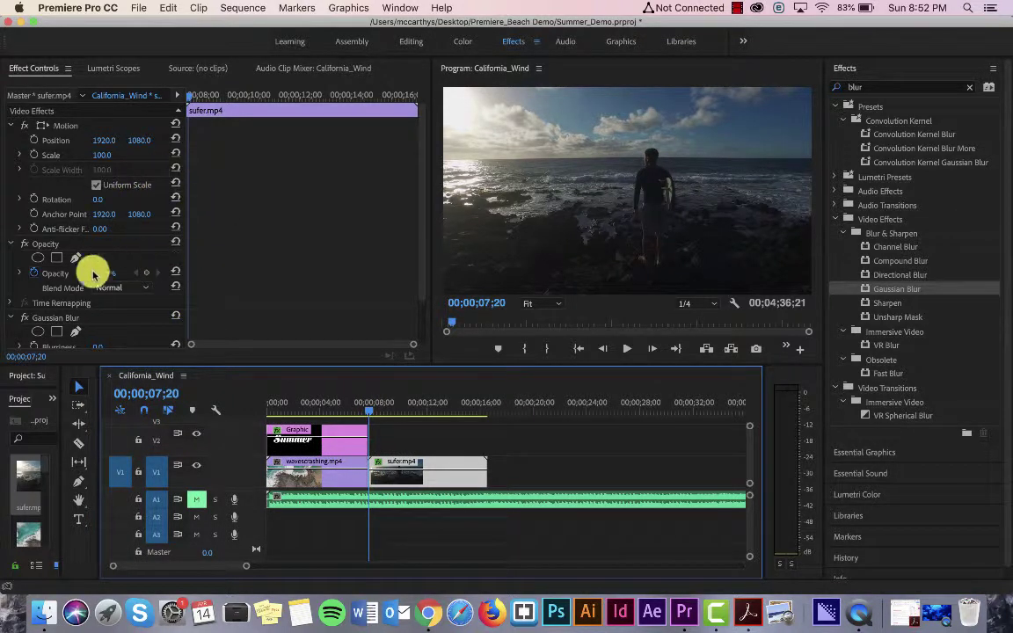
pyautogui.click(11, 244)
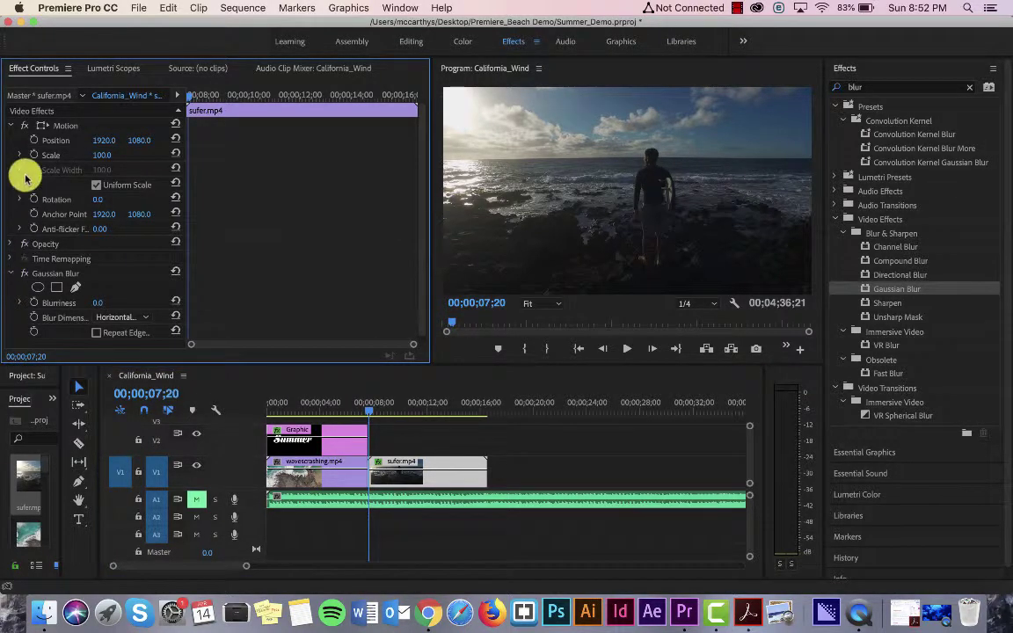
pyautogui.click(10, 127)
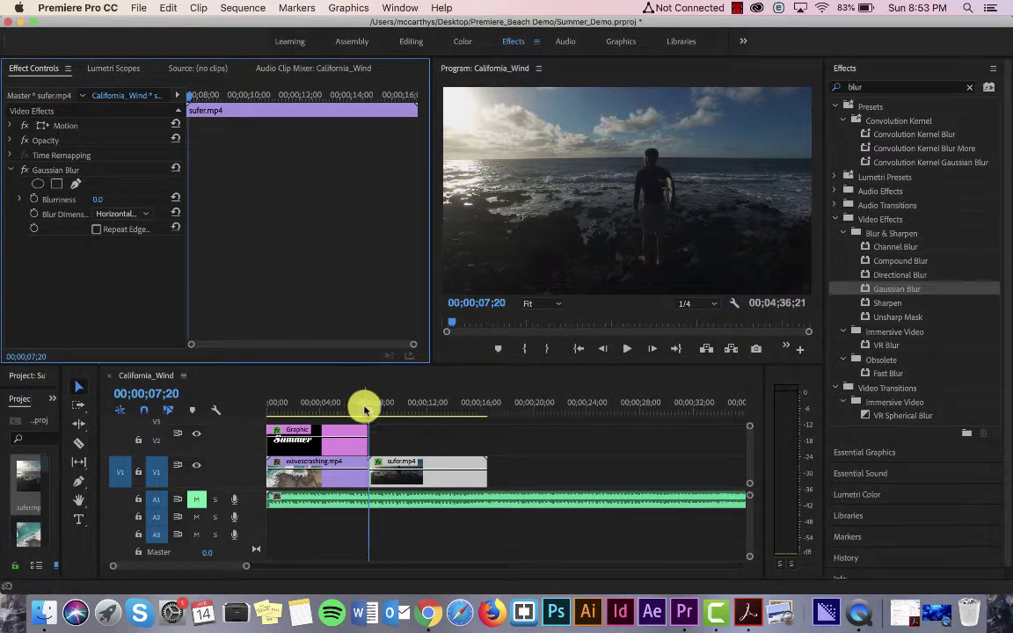
# Keyframe Blurriness from about 100 down to 0 at 00;00;11;14, then play back the blur-in
pyautogui.moveTo(369, 411)
pyautogui.mouseDown()
pyautogui.moveTo(421, 412)
pyautogui.moveTo(370, 412)
pyautogui.mouseUp()
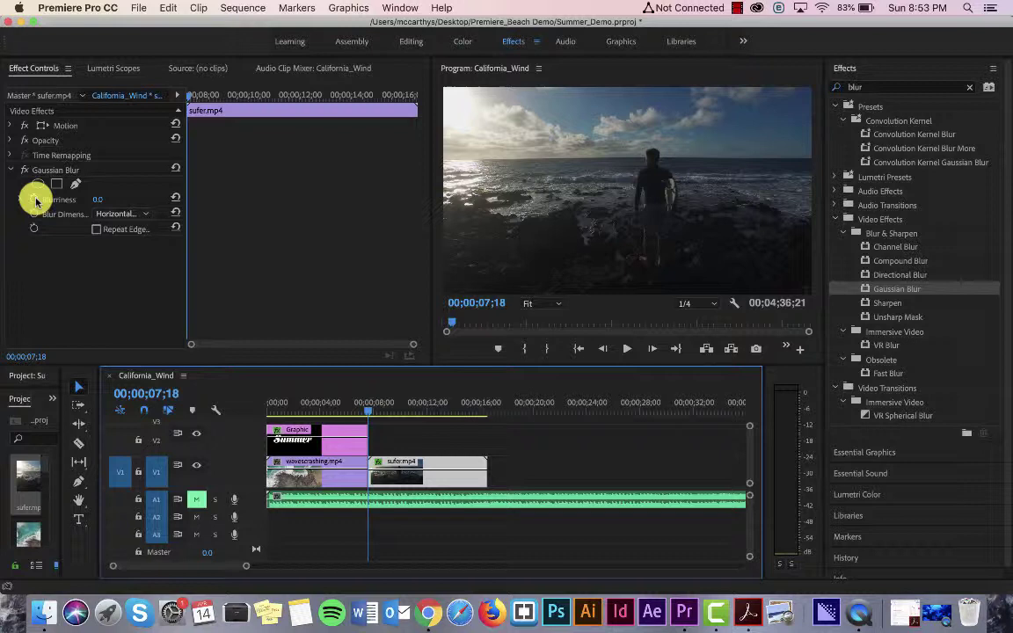
pyautogui.click(34, 199)
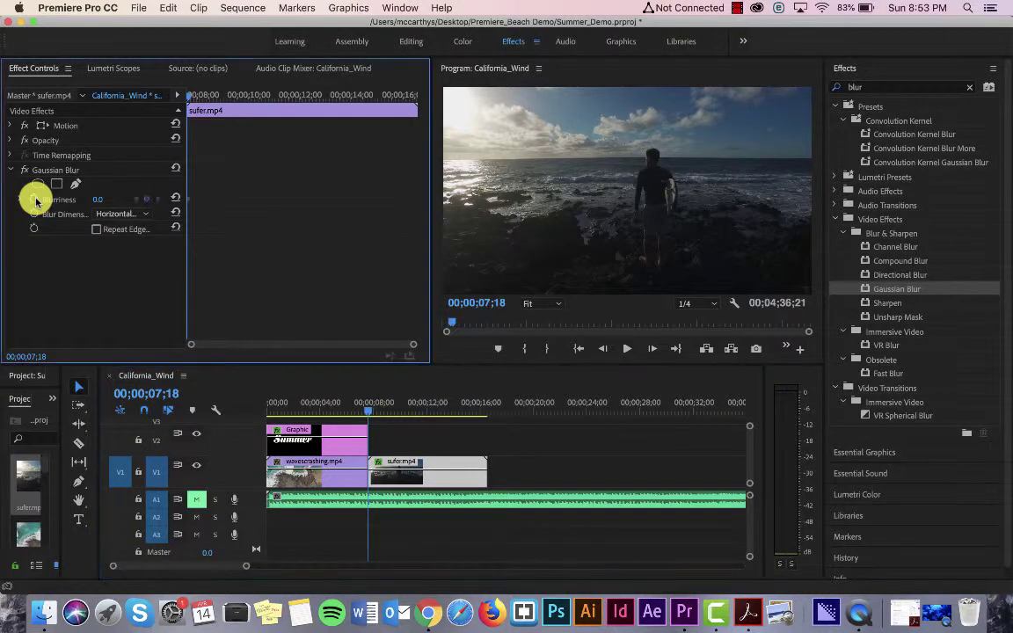
pyautogui.click(97, 201)
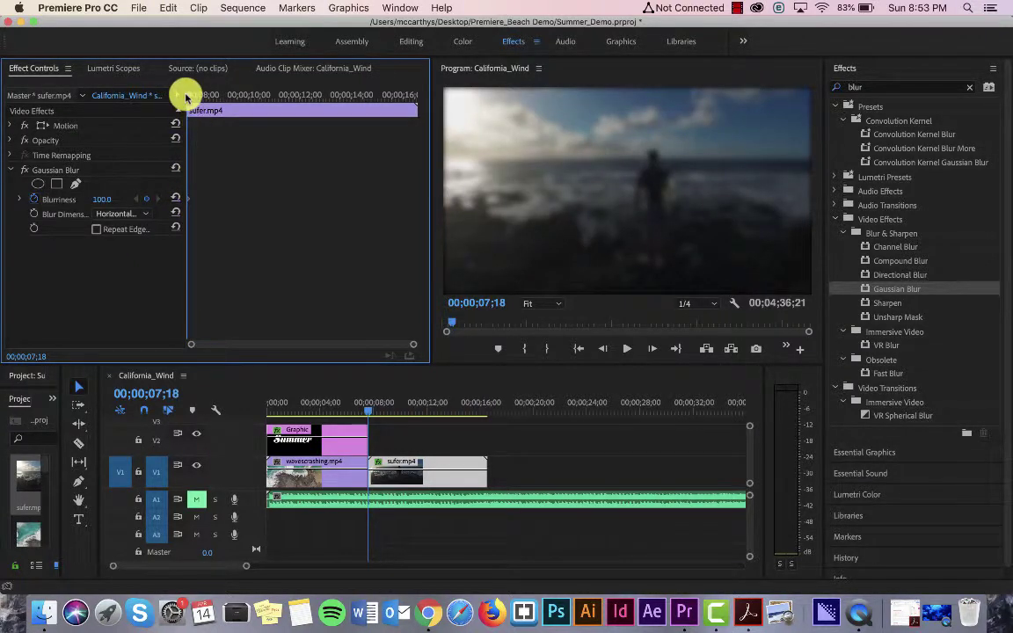
pyautogui.moveTo(186, 95); pyautogui.dragTo(222, 106)
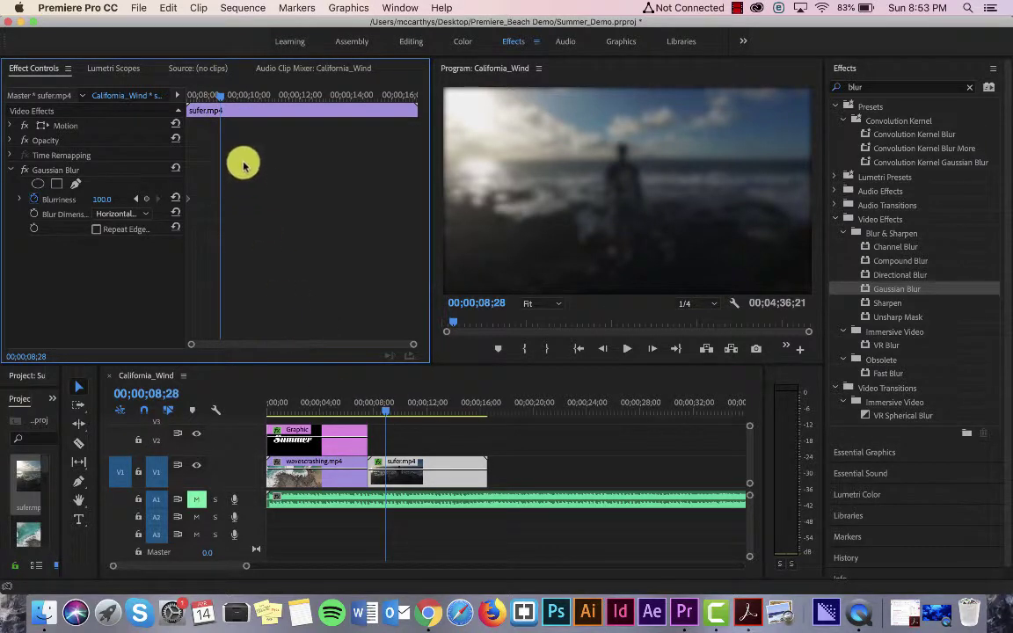
pyautogui.moveTo(225, 103); pyautogui.dragTo(284, 95)
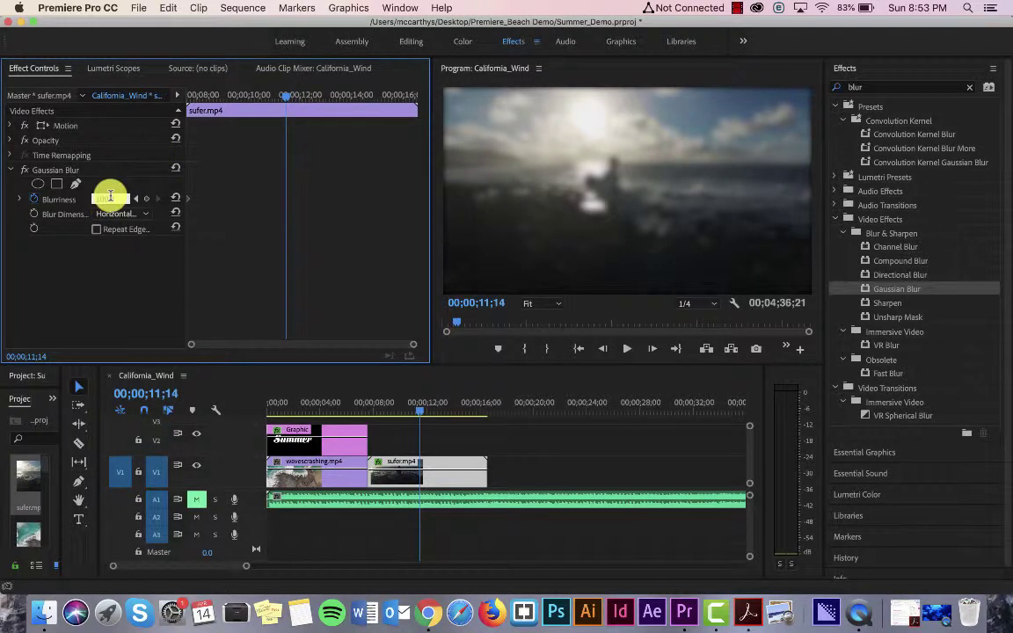
pyautogui.press('Return')
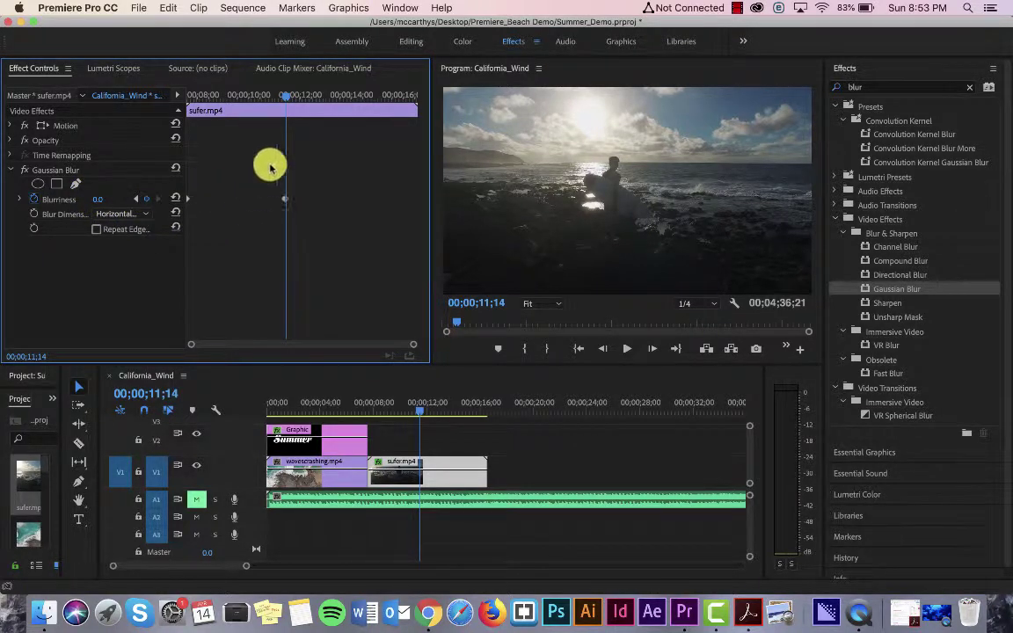
pyautogui.moveTo(282, 97); pyautogui.dragTo(180, 82)
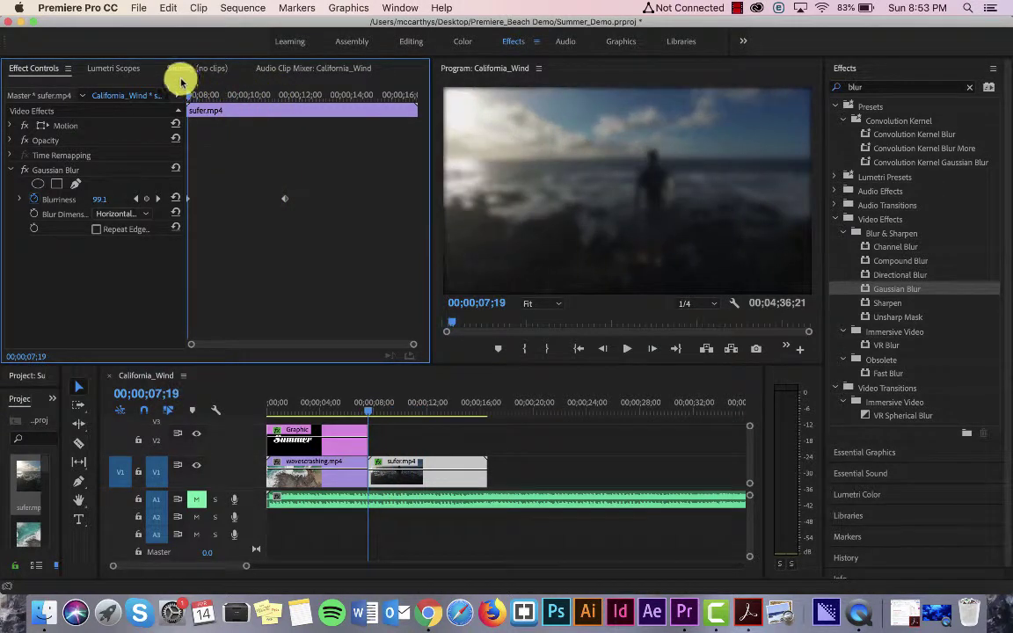
pyautogui.press('space')
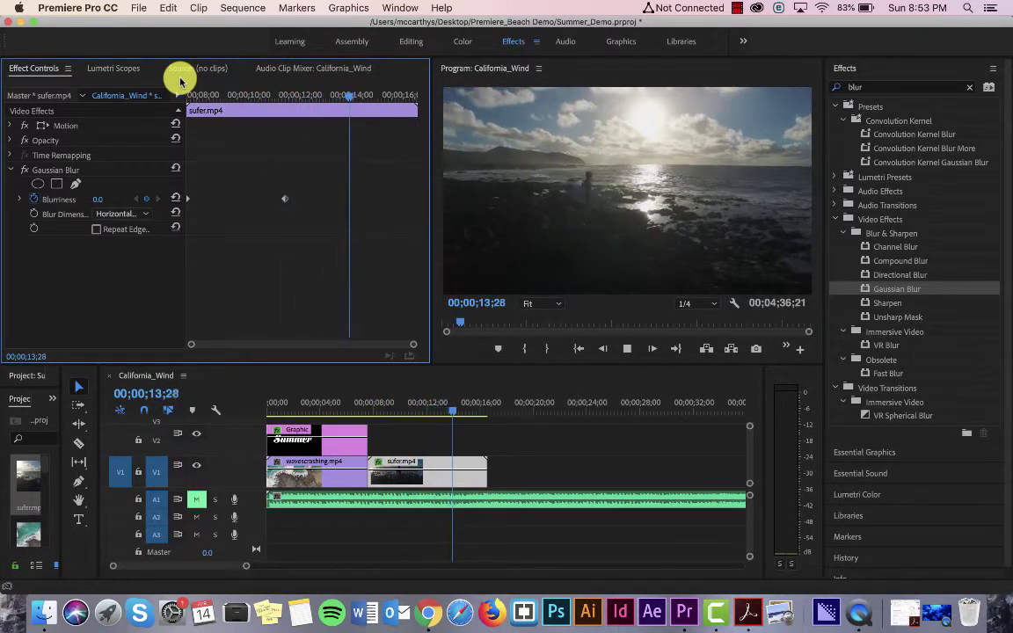
# Compare the surfer clip with Gaussian Blur toggled off and on, keeping the blur direction unchanged
pyautogui.press('space')
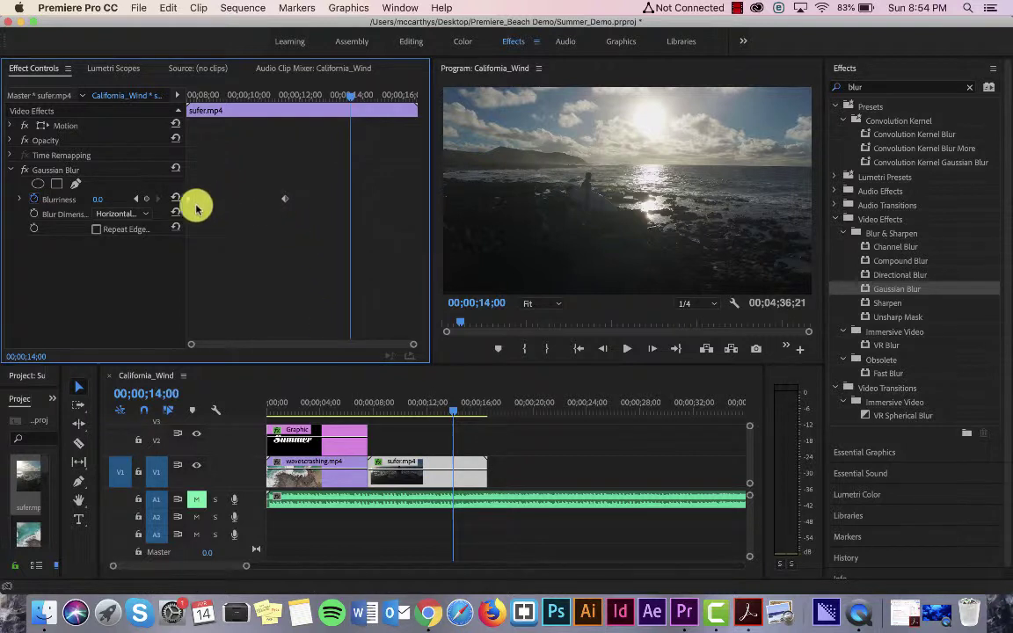
pyautogui.click(23, 172)
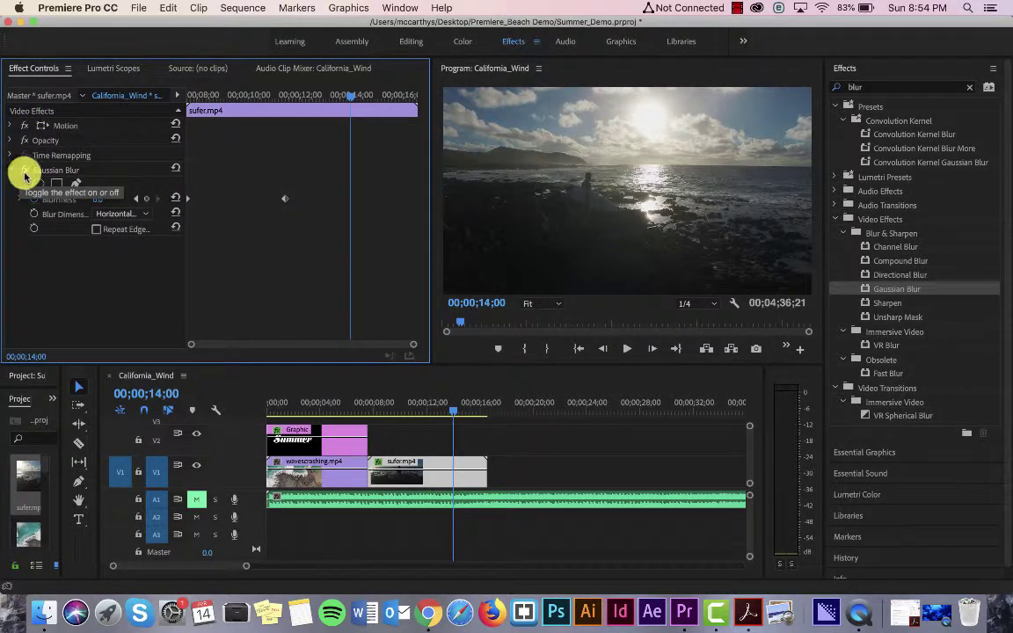
pyautogui.click(23, 176)
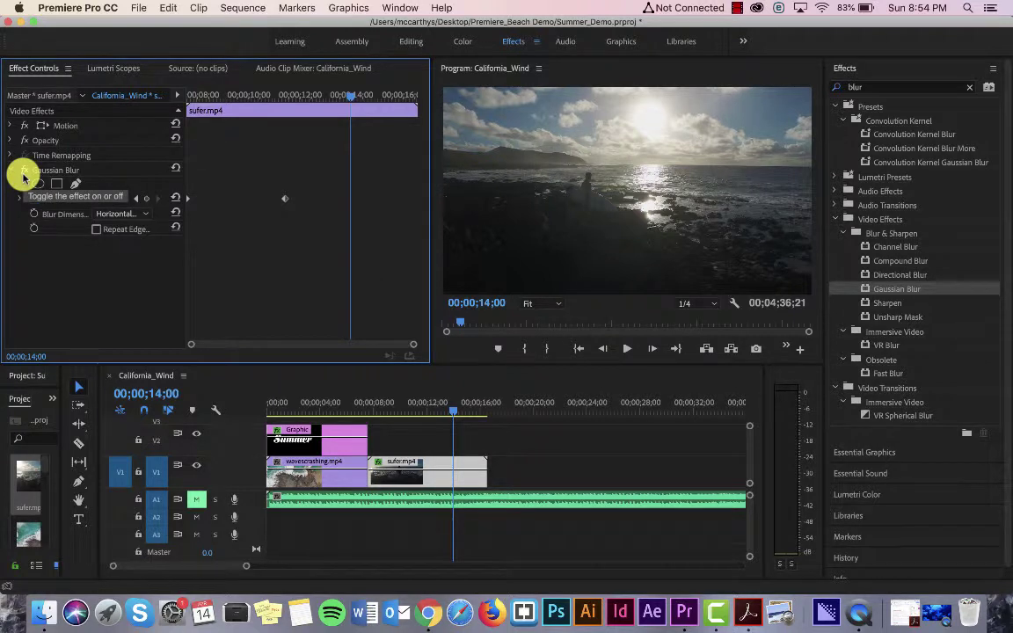
pyautogui.click(23, 174)
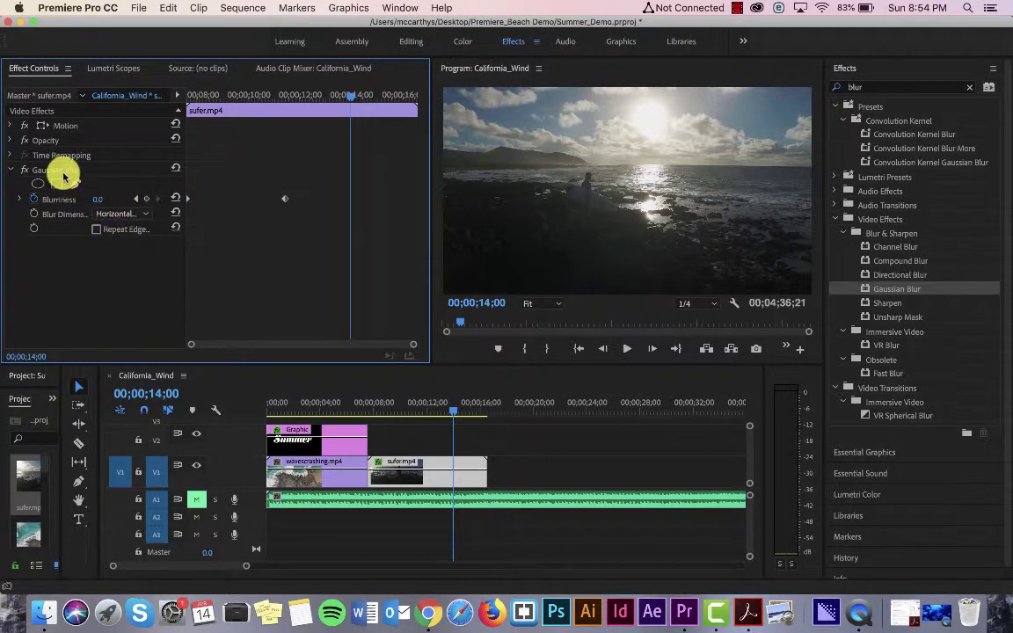
pyautogui.click(117, 214)
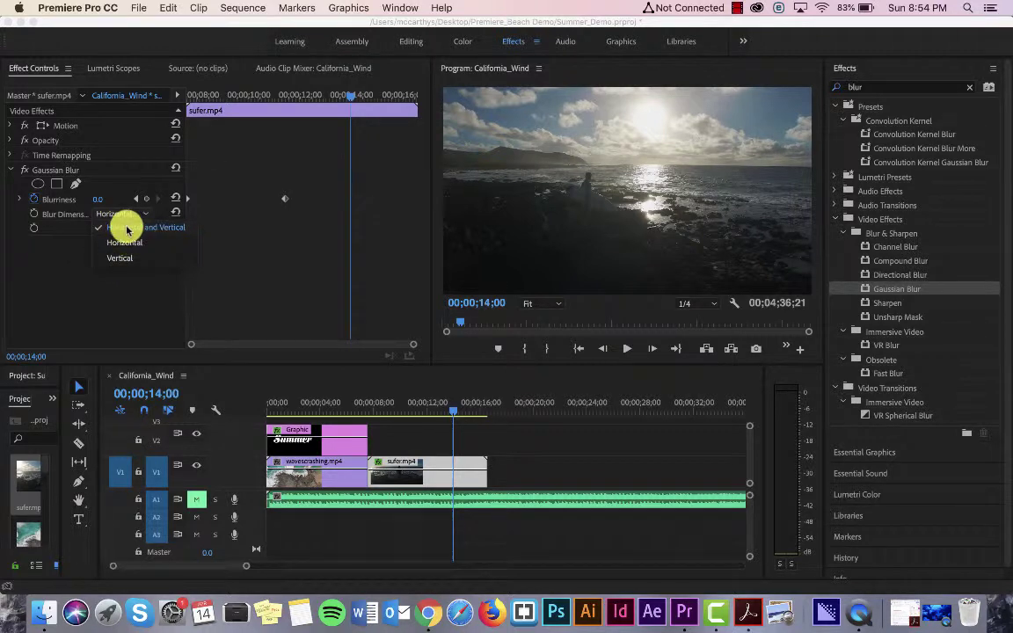
pyautogui.click(93, 247)
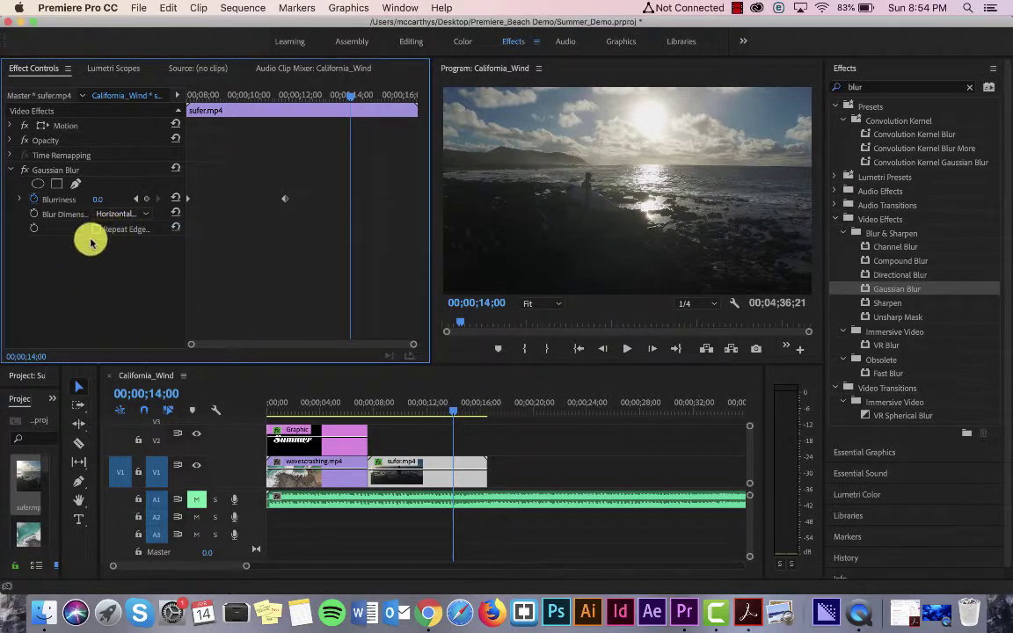
# Scrub the blur fade toward 00;00;12, then widen the Project panel to find birdsflying.mp4
pyautogui.click(328, 95)
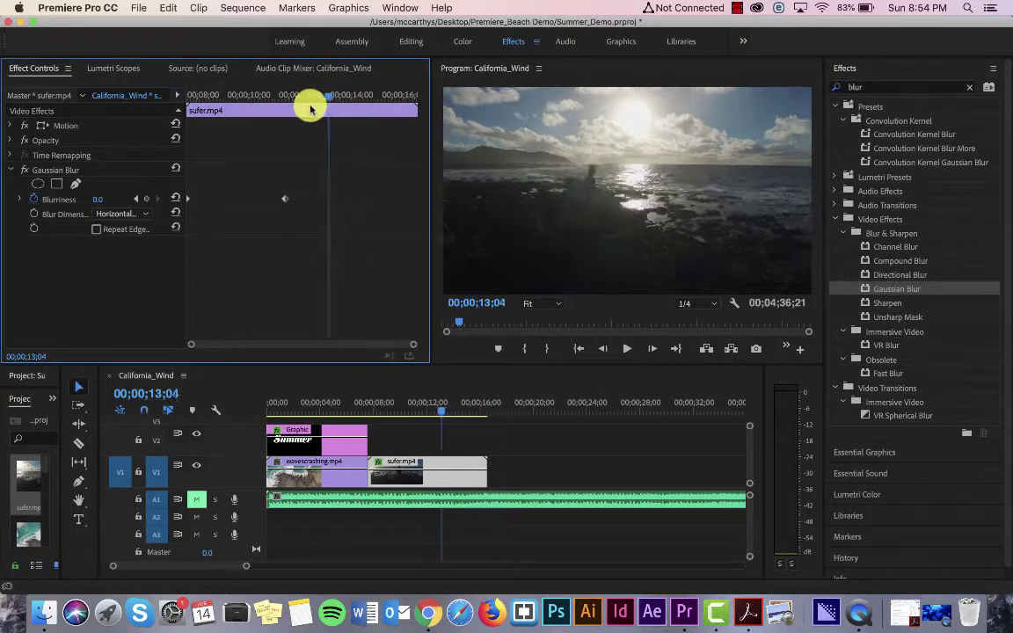
pyautogui.moveTo(310, 109); pyautogui.dragTo(187, 118)
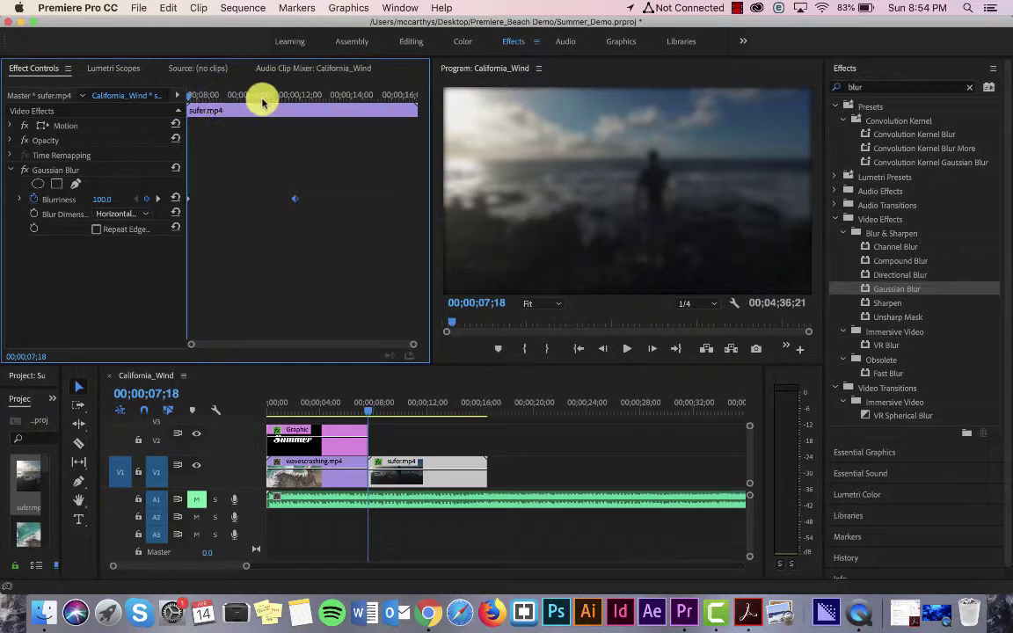
pyautogui.moveTo(188, 99); pyautogui.dragTo(325, 107)
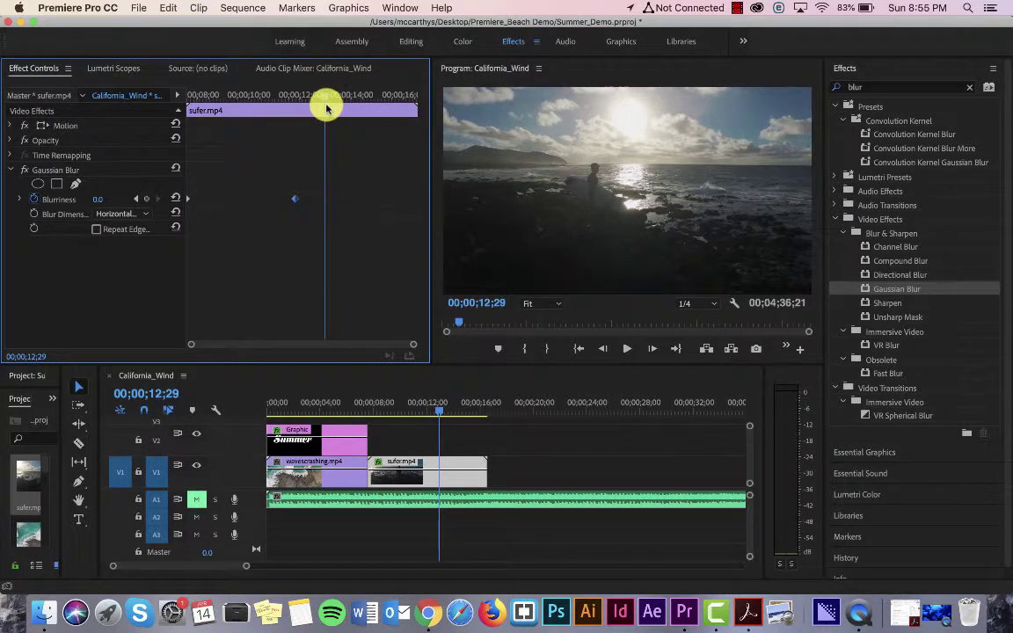
pyautogui.scroll(1, 536, 452)
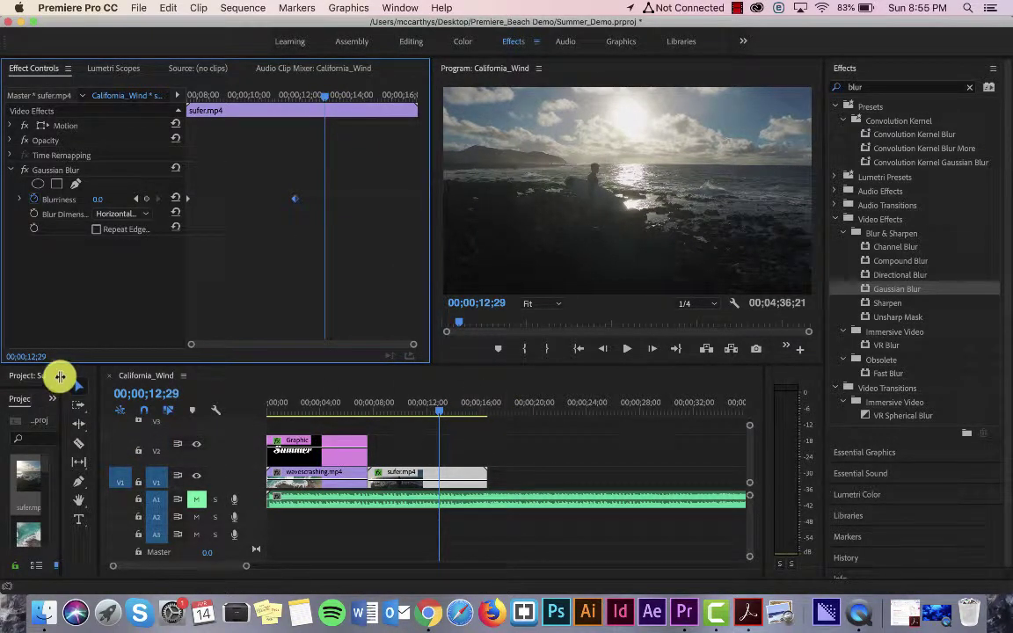
pyautogui.moveTo(60, 376); pyautogui.dragTo(145, 378)
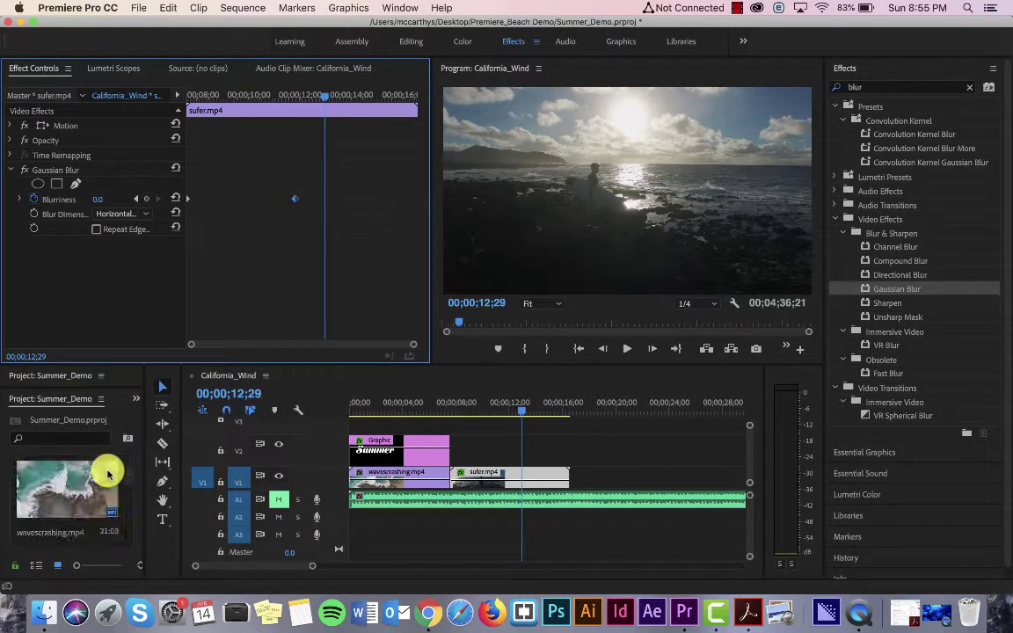
pyautogui.scroll(-1, 106, 471)
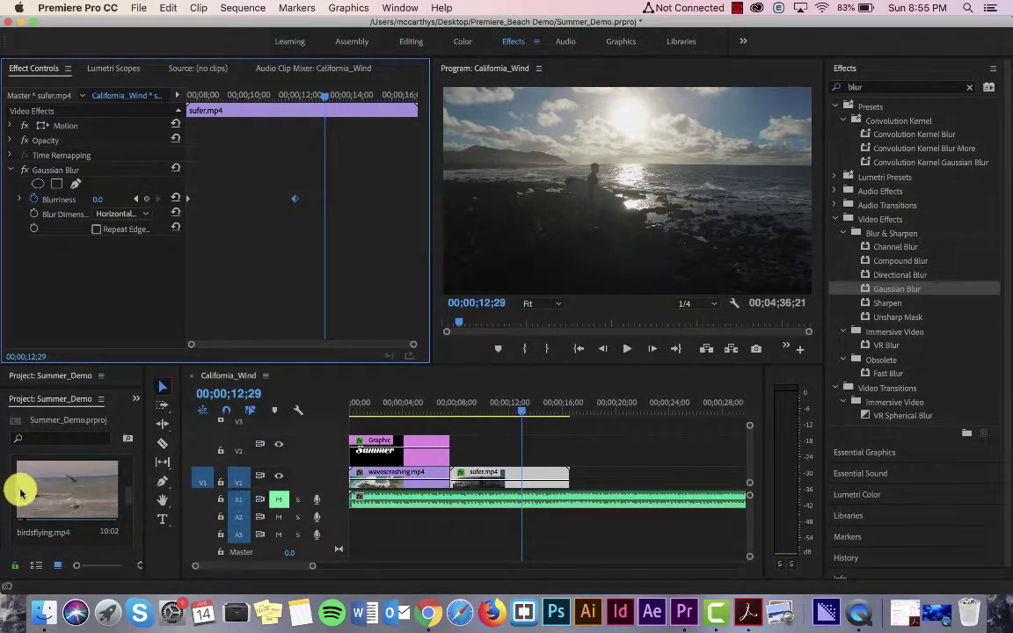
# Drop birdsflying.mp4 onto V2 above sufer.mp4, preview the seagulls overlay, and select the clip
pyautogui.moveTo(27, 482); pyautogui.dragTo(459, 412)
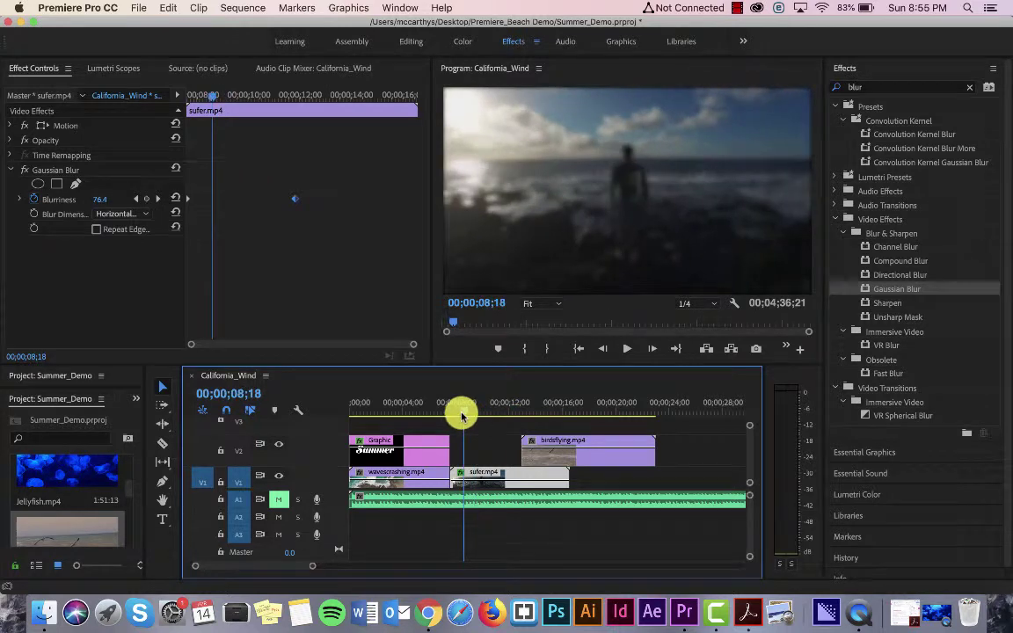
pyautogui.press('space')
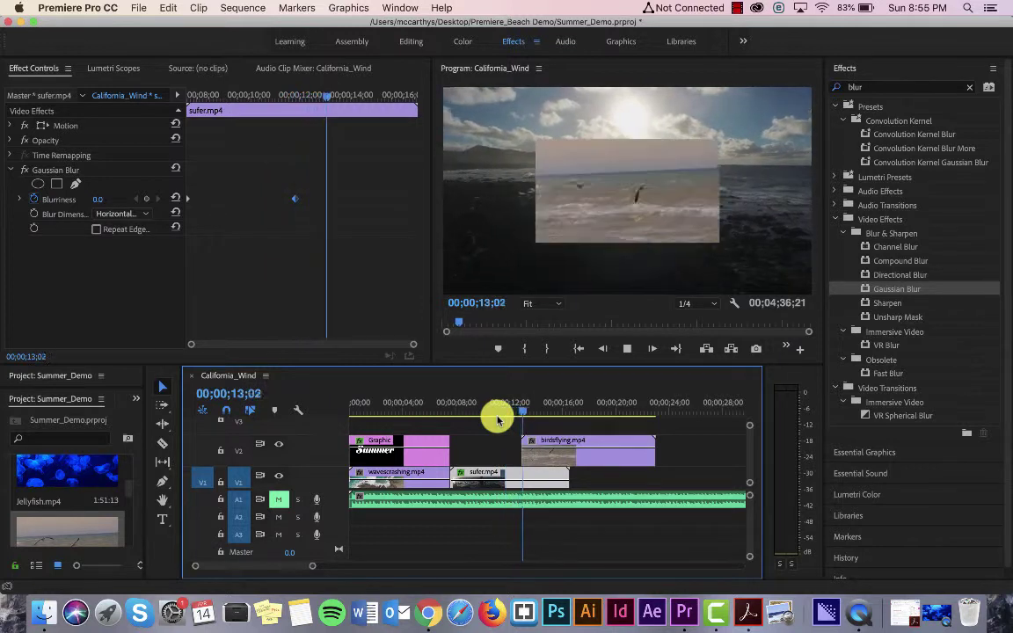
pyautogui.press('space')
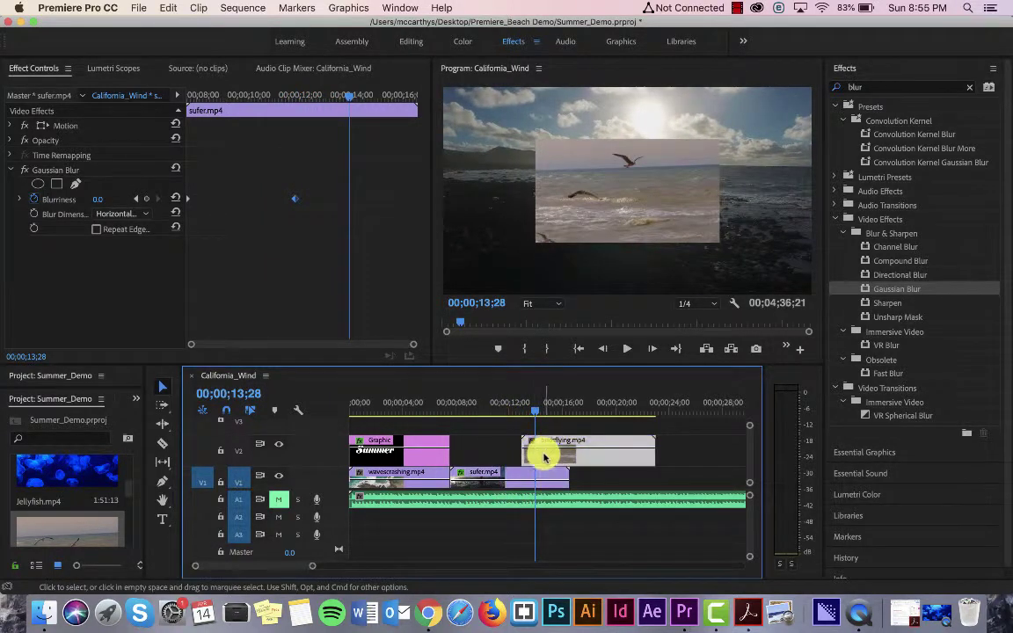
pyautogui.click(543, 451)
pyautogui.click(652, 219)
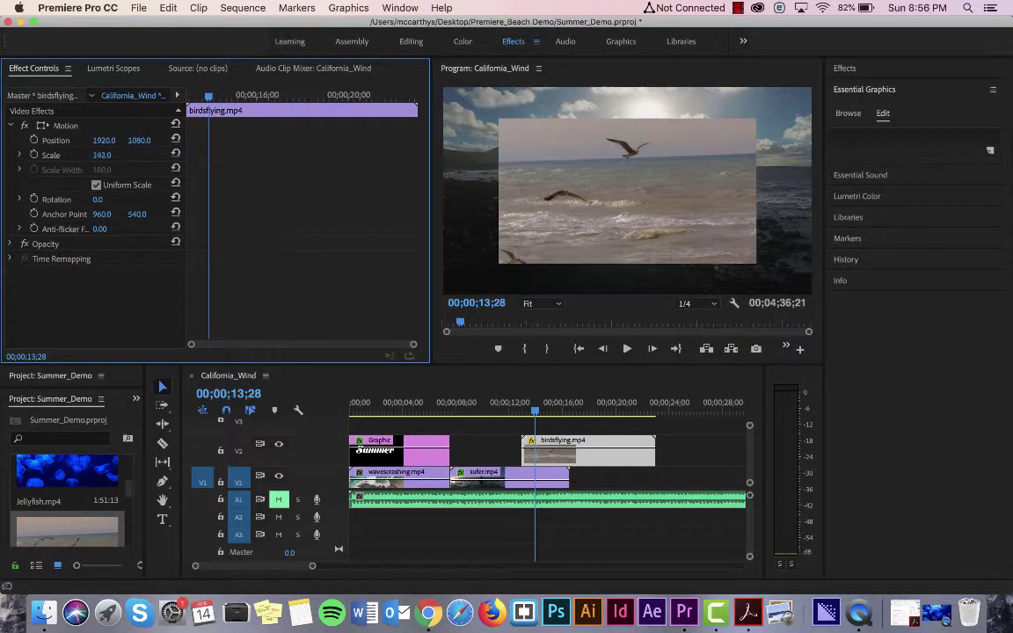
# Set the birdsflying.mp4 Motion Scale to 207.0 and check the frame around 12 seconds
pyautogui.moveTo(102, 155); pyautogui.dragTo(66, 155)
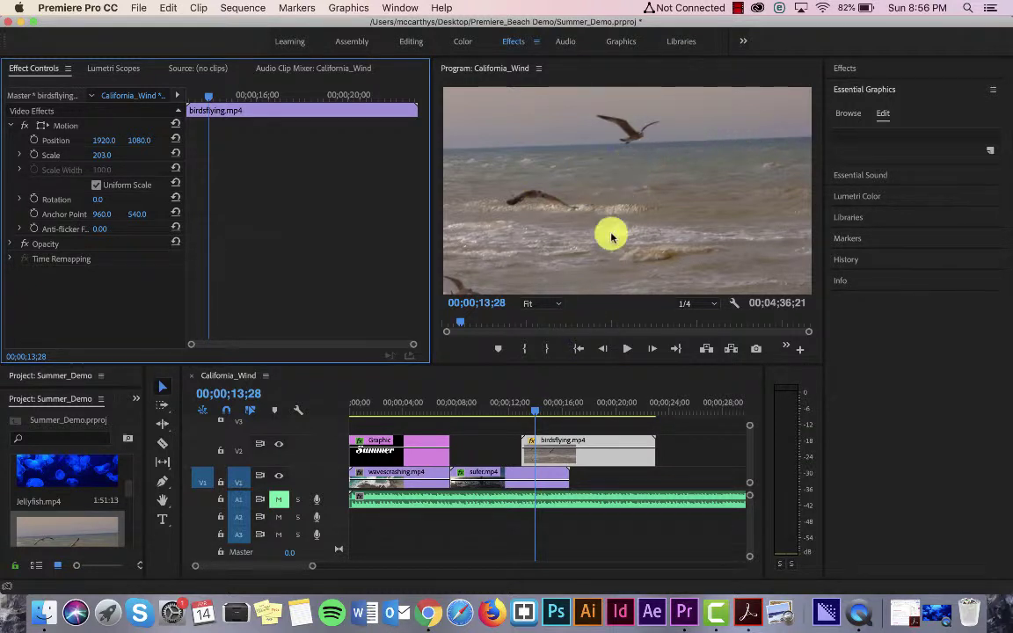
pyautogui.moveTo(533, 409); pyautogui.dragTo(526, 380)
pyautogui.click(857, 196)
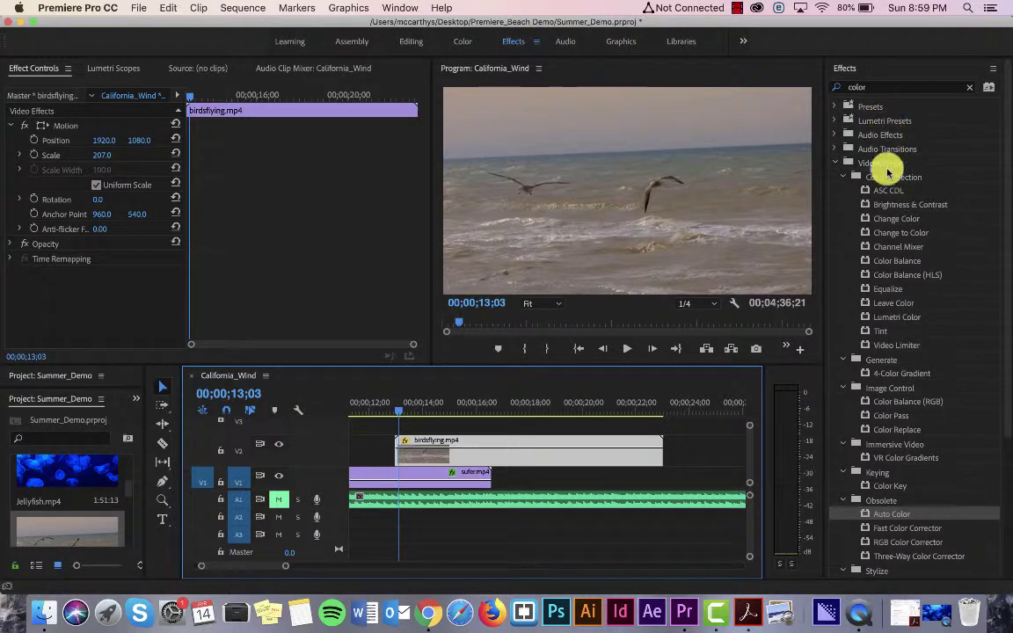
# Apply Auto Color and Fast Color Corrector from Video Effects > Obsolete to birdsflying.mp4
pyautogui.scroll(-5, 886, 439)
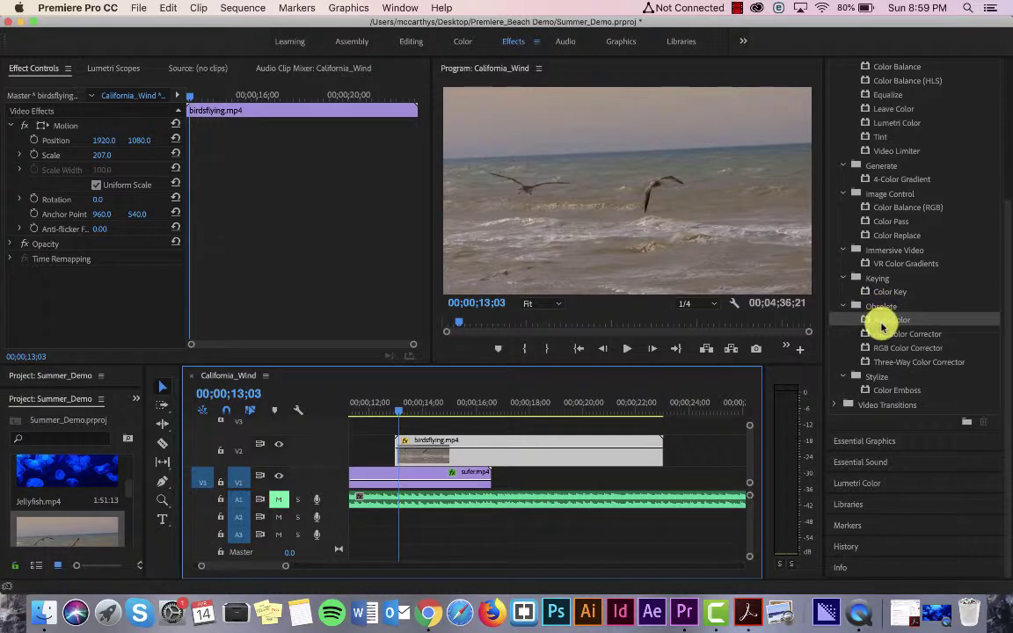
pyautogui.moveTo(882, 323); pyautogui.dragTo(493, 458)
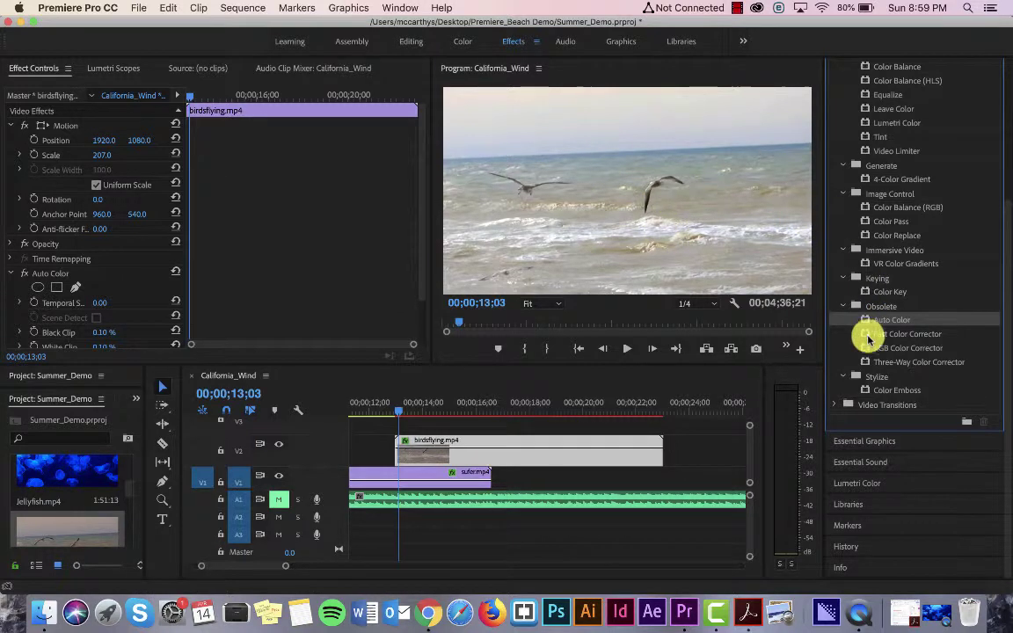
pyautogui.moveTo(888, 337); pyautogui.dragTo(573, 450)
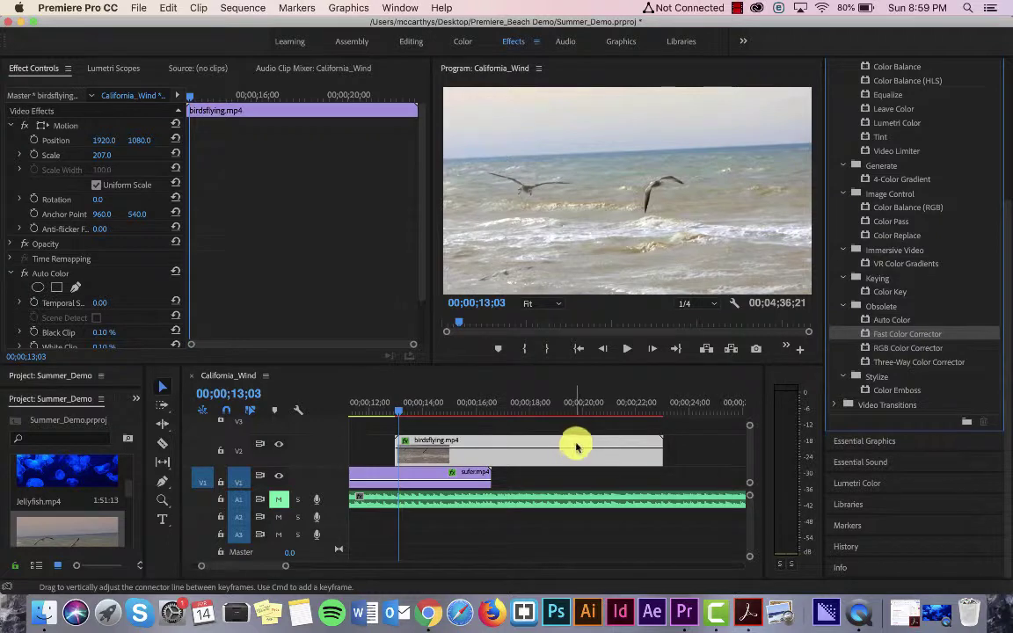
pyautogui.click(843, 306)
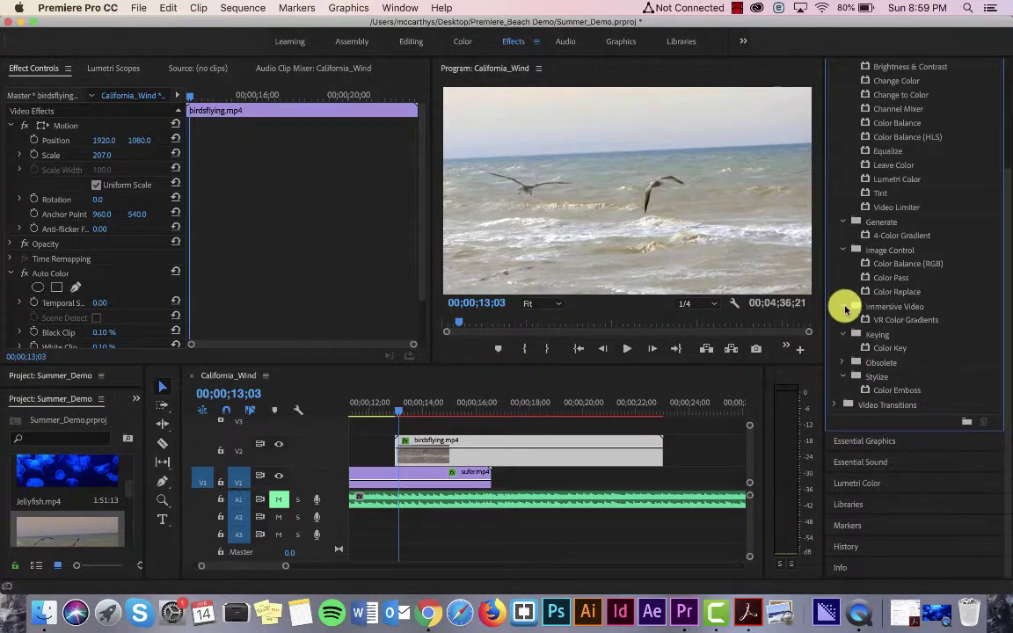
pyautogui.scroll(3, 887, 237)
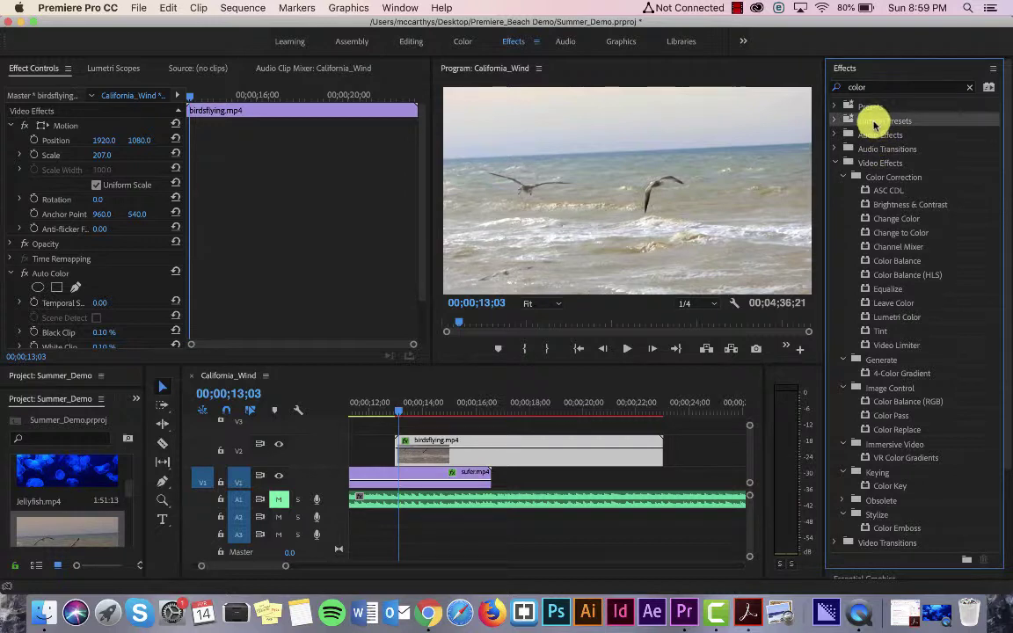
# Try the Lumetri Cinematic Cinespace 100 look on birdsflying.mp4 twice, undoing it each time
pyautogui.click(835, 122)
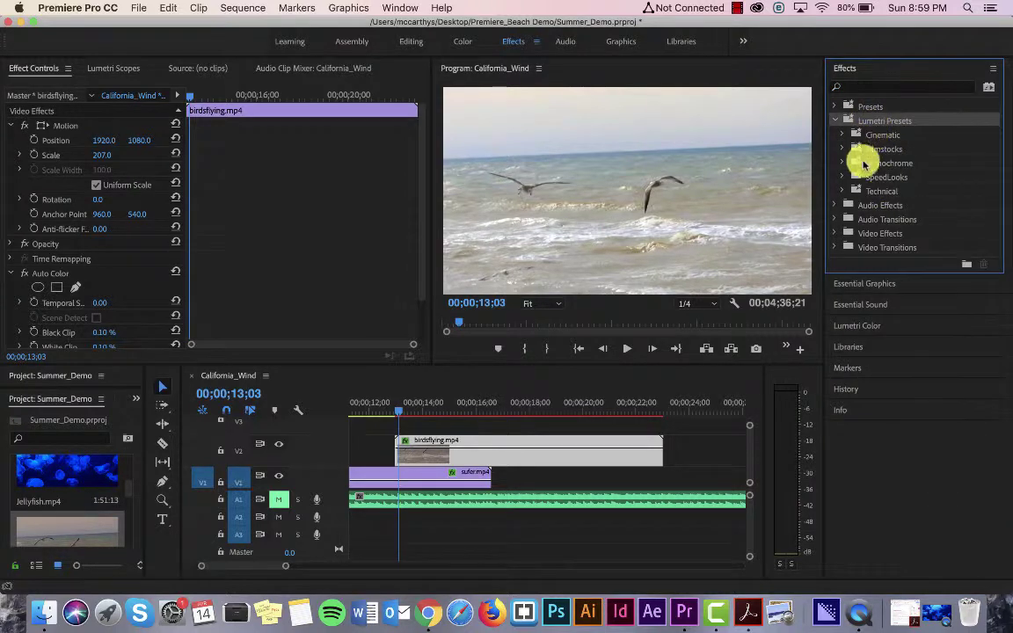
pyautogui.click(842, 133)
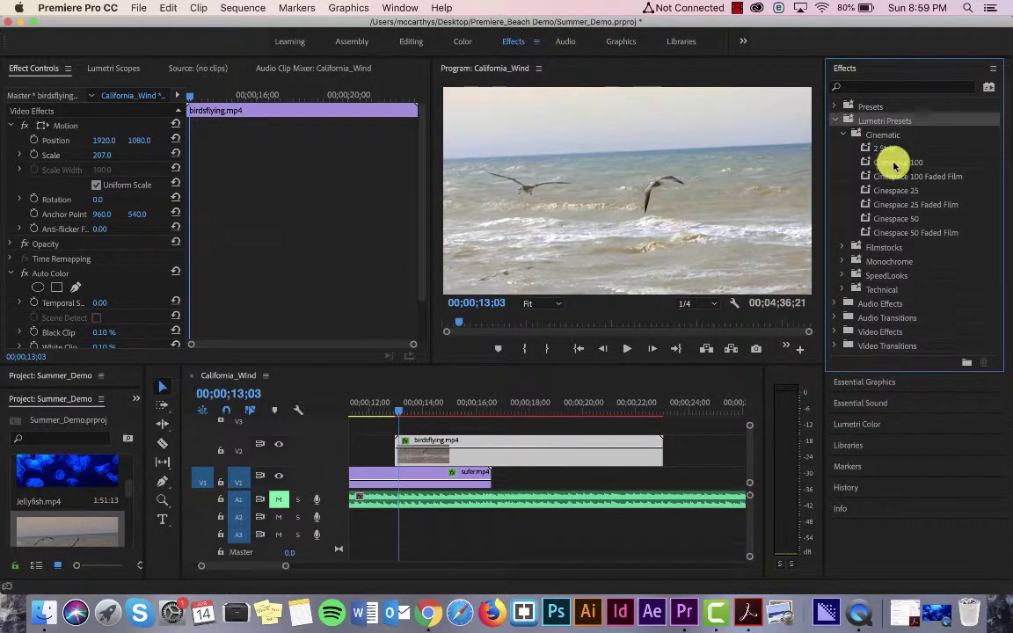
pyautogui.moveTo(895, 162); pyautogui.dragTo(570, 454)
pyautogui.press('super+z')
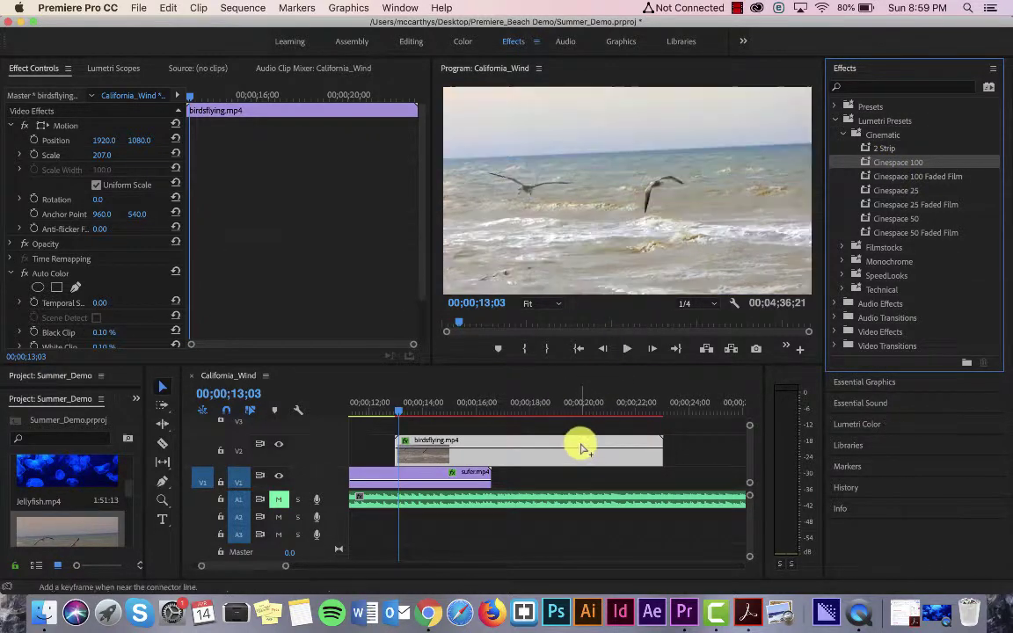
pyautogui.moveTo(882, 165); pyautogui.dragTo(493, 452)
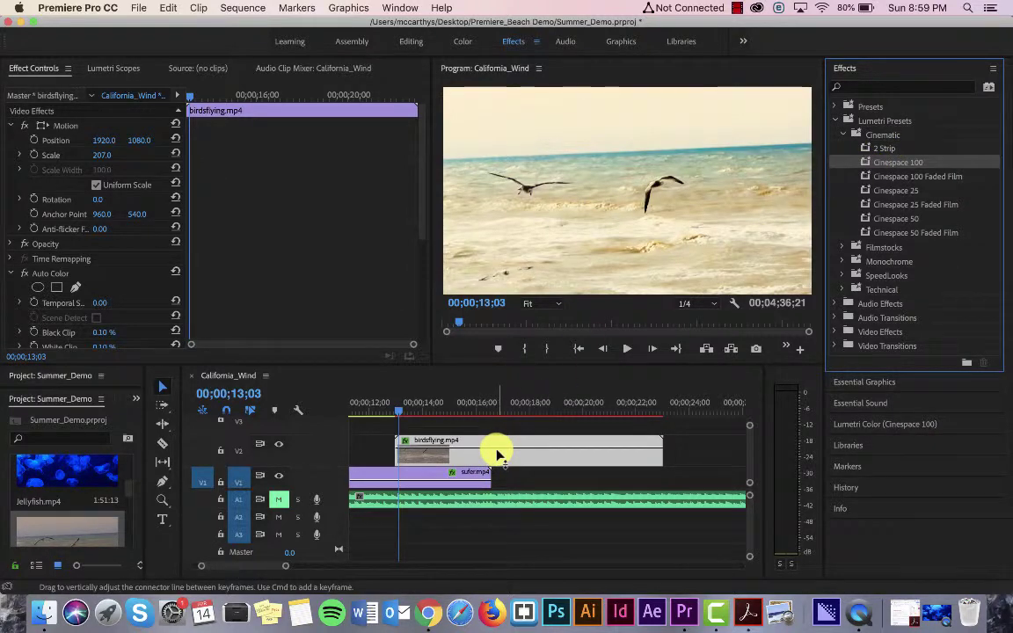
pyautogui.press('super+z')
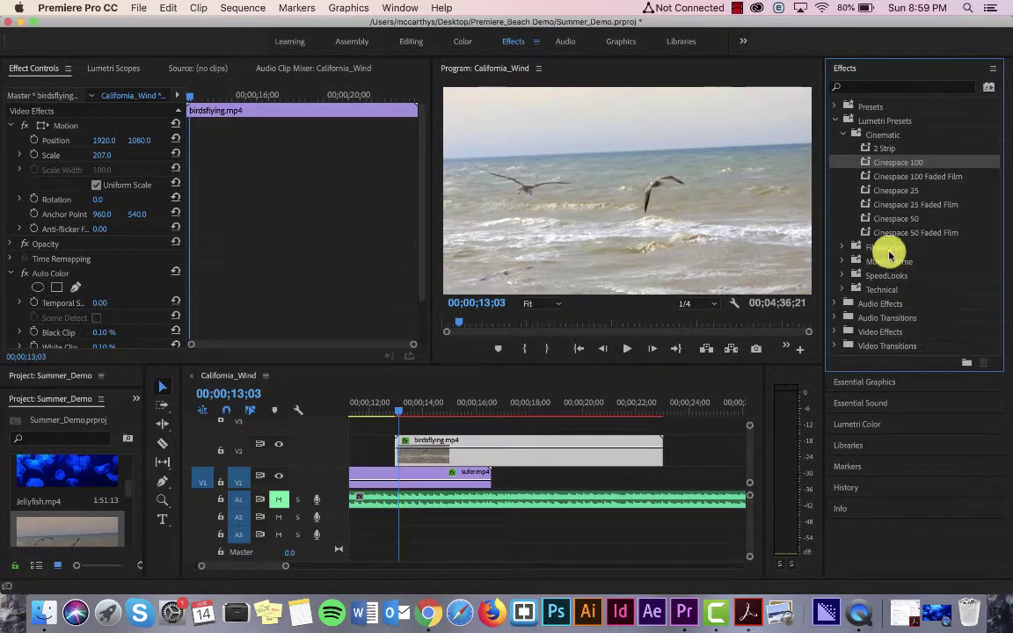
# Try Monochrome Faded Film 100 on the seagulls clip, undo it, and collapse the preset folders
pyautogui.click(843, 261)
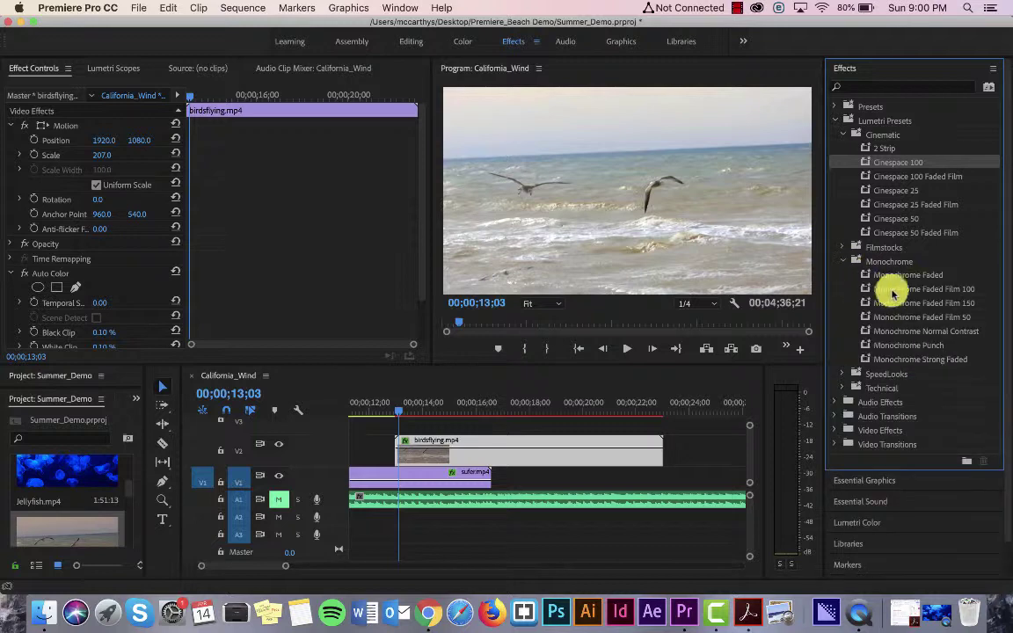
pyautogui.moveTo(892, 290); pyautogui.dragTo(514, 451)
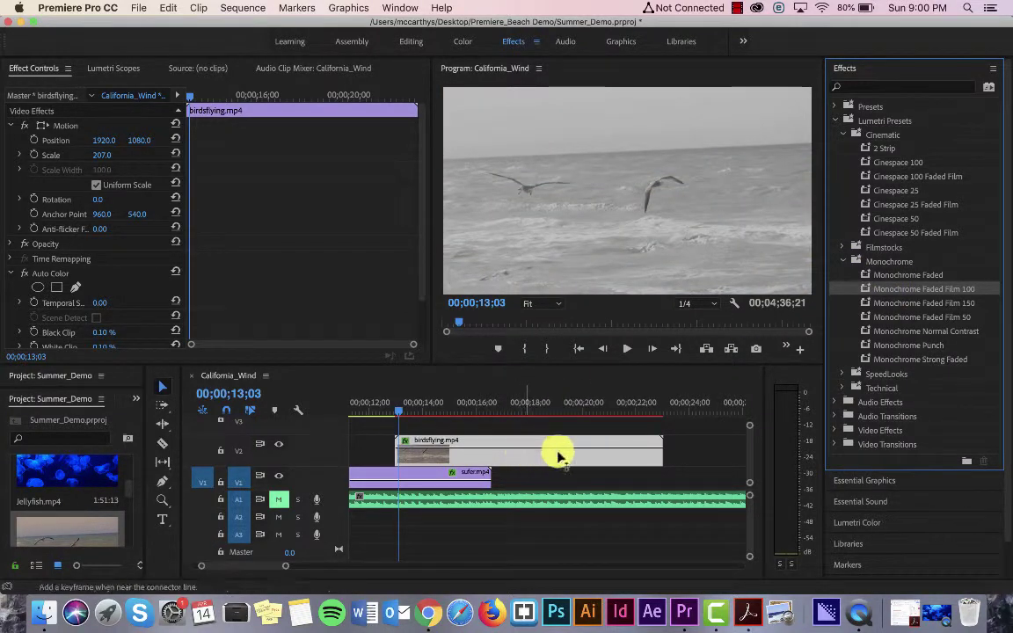
pyautogui.press('super+z')
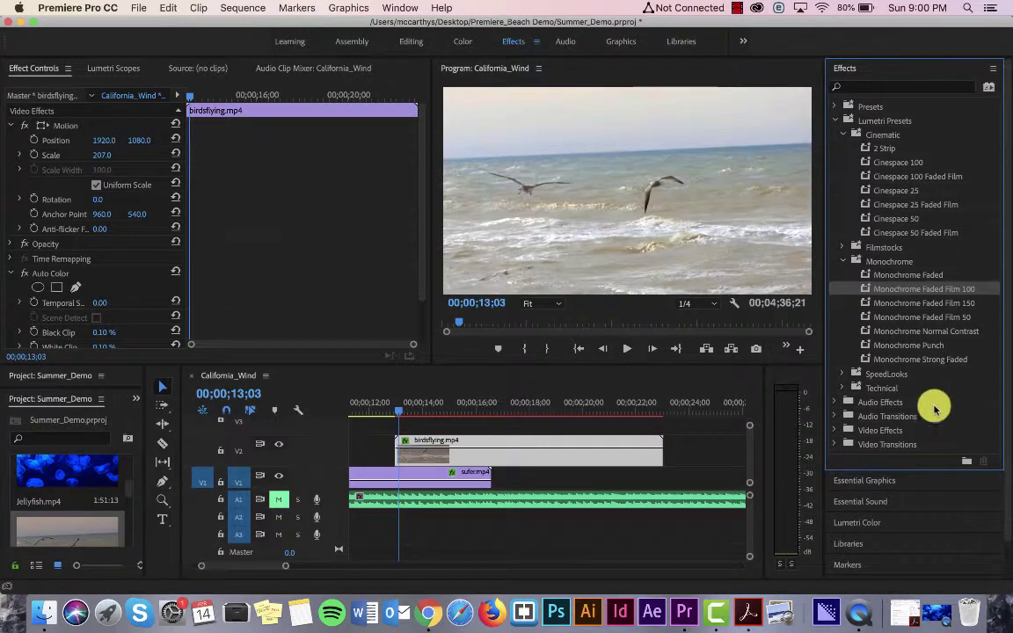
pyautogui.click(847, 262)
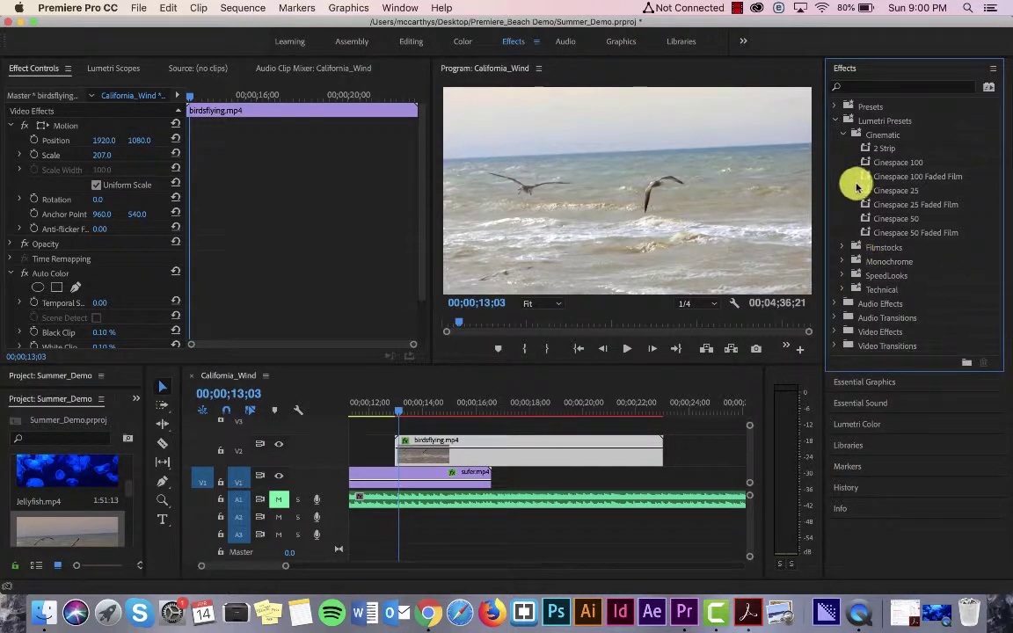
pyautogui.click(843, 137)
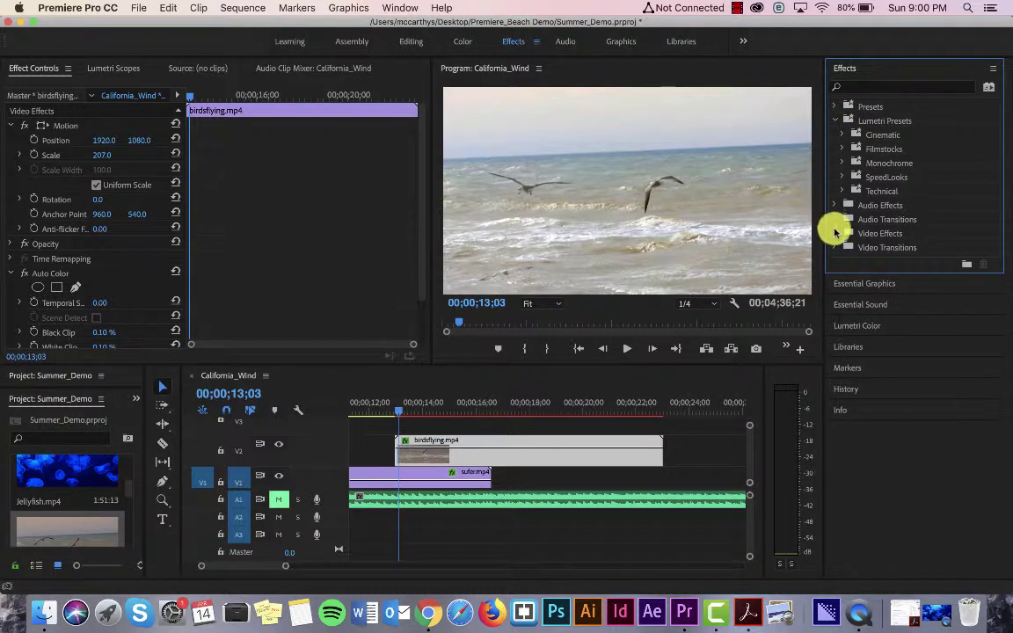
pyautogui.click(866, 88)
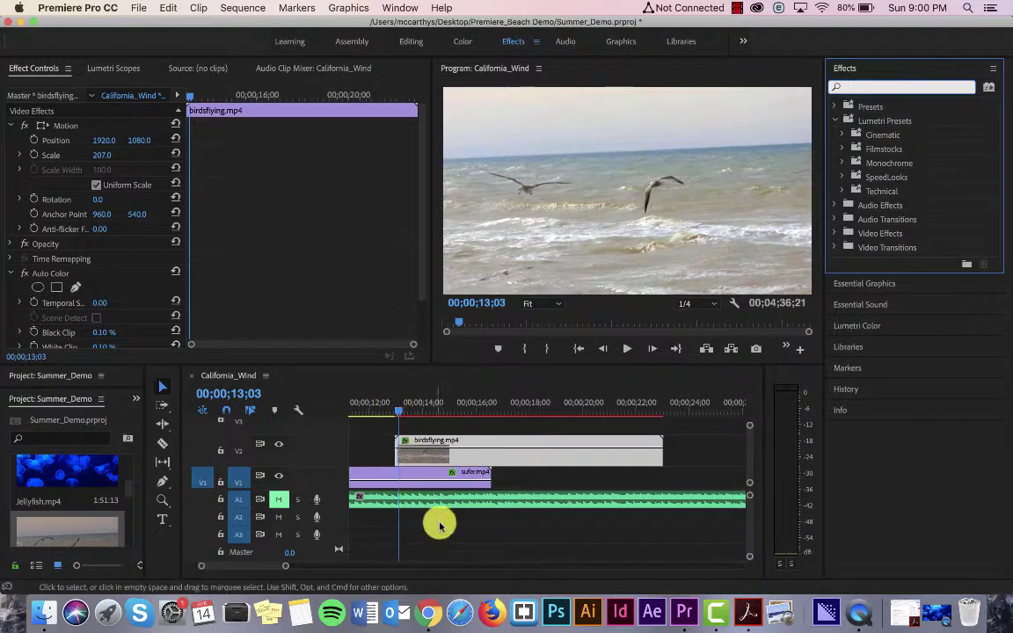
# Expand Opacity and collapse Motion and Auto Color in birdsflying.mp4's Effect Controls
pyautogui.moveTo(286, 567); pyautogui.dragTo(294, 565)
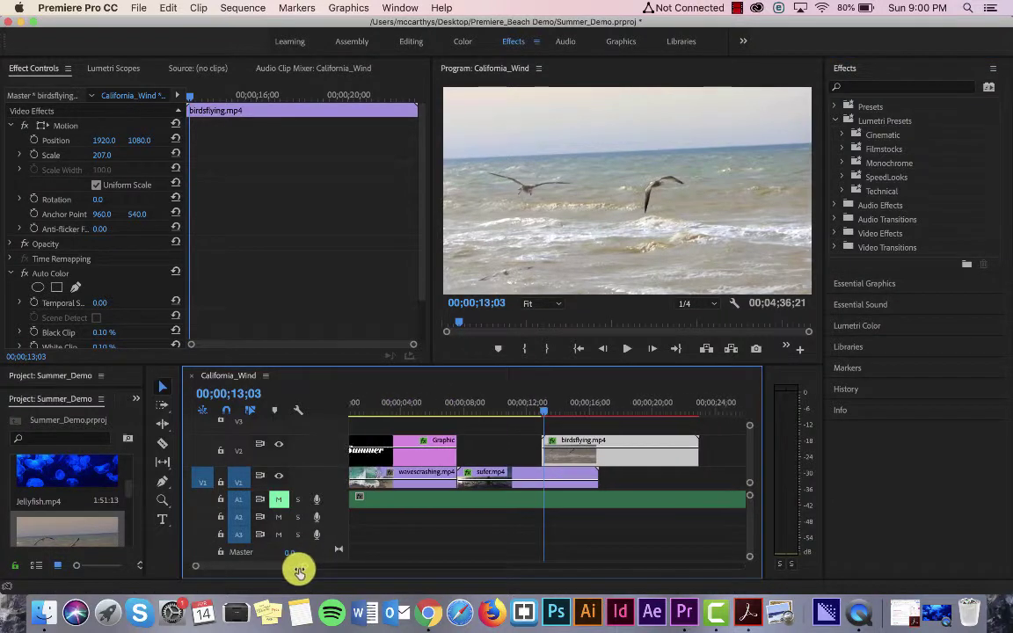
pyautogui.moveTo(544, 406); pyautogui.dragTo(526, 419)
pyautogui.moveTo(536, 422)
pyautogui.mouseDown()
pyautogui.moveTo(490, 409)
pyautogui.moveTo(592, 430)
pyautogui.moveTo(539, 423)
pyautogui.mouseUp()
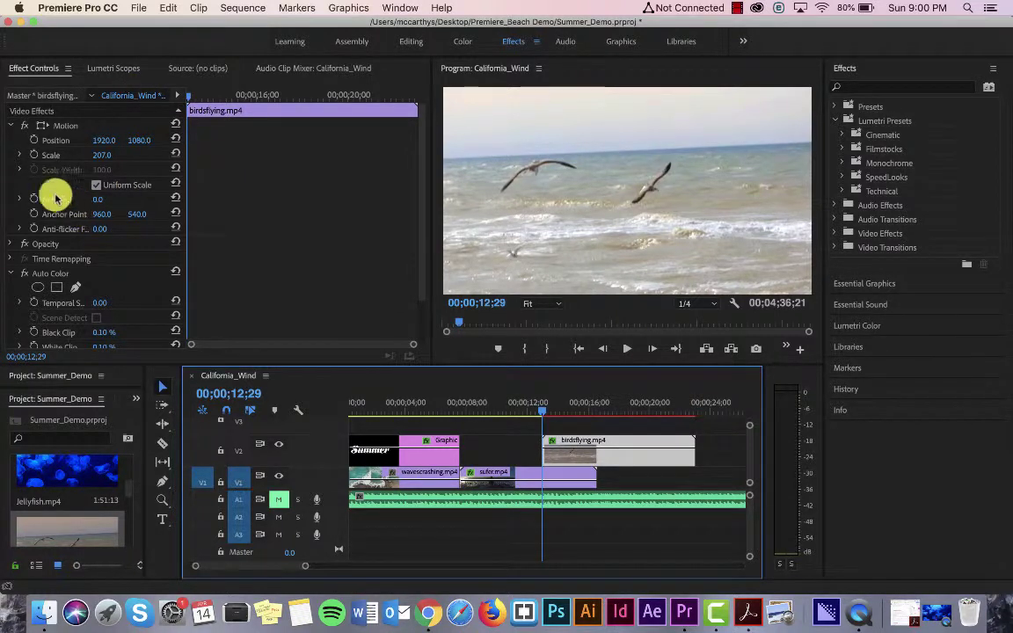
pyautogui.click(13, 242)
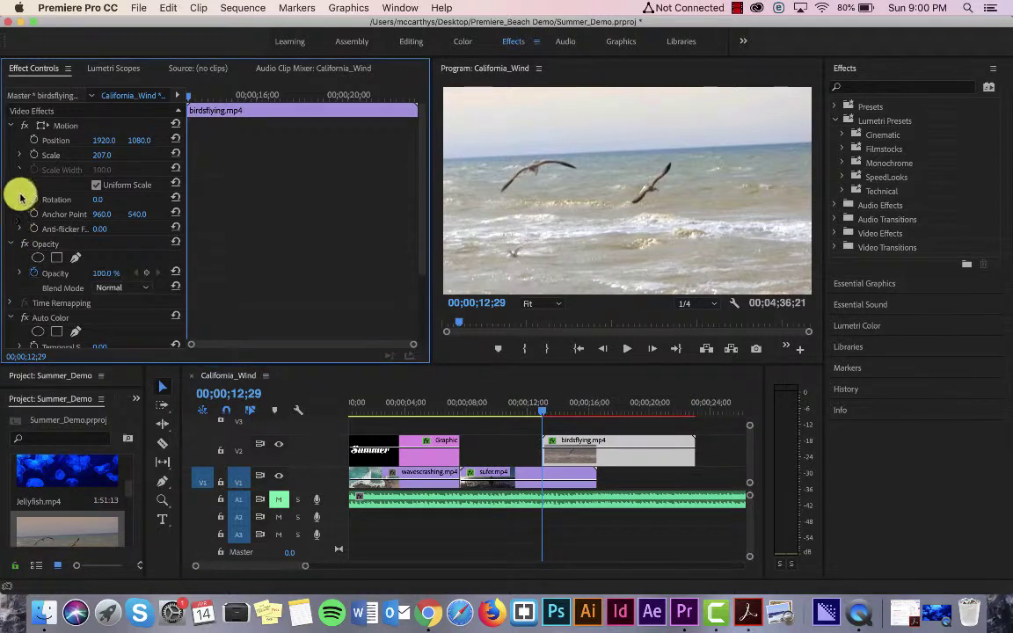
pyautogui.click(13, 125)
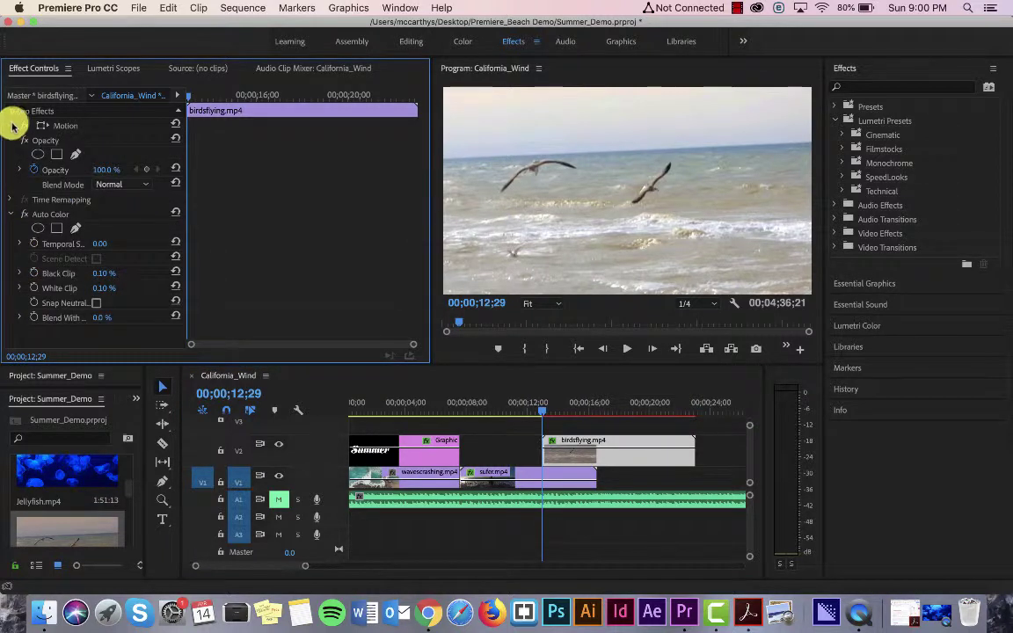
pyautogui.click(10, 215)
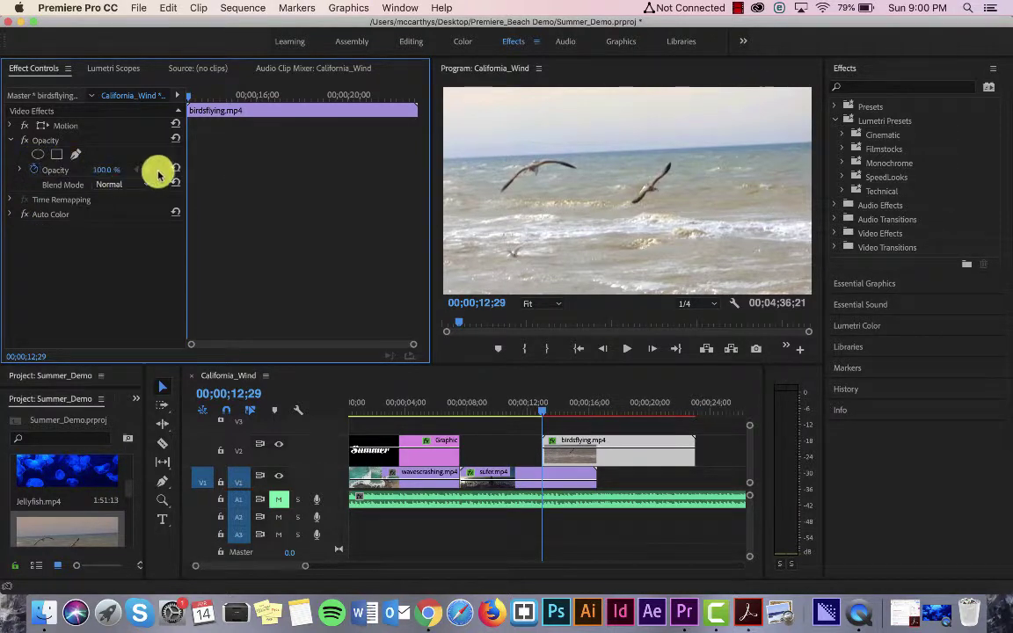
pyautogui.click(593, 441)
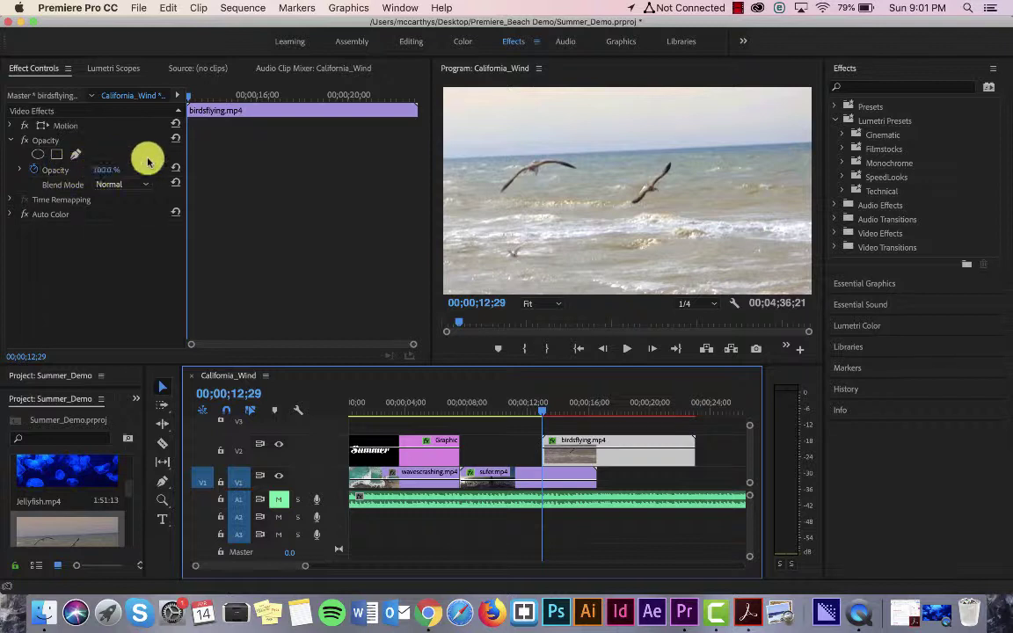
# Keyframe the seagulls opacity from 0% at 12;29 to 100% at 16;15, then preview
pyautogui.click(104, 170)
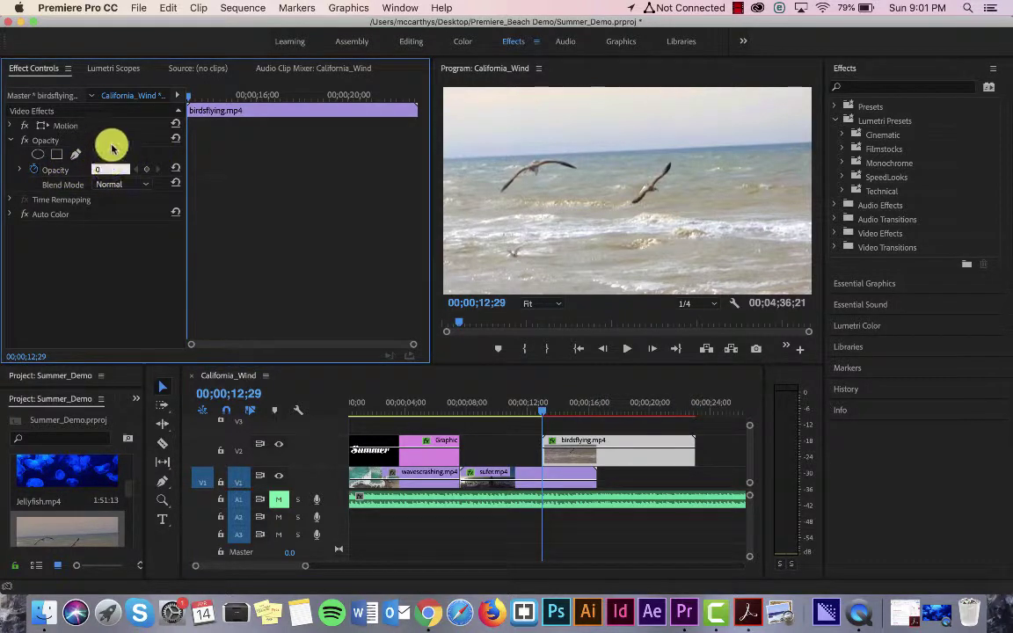
pyautogui.press('Return')
pyautogui.moveTo(188, 99); pyautogui.dragTo(268, 124)
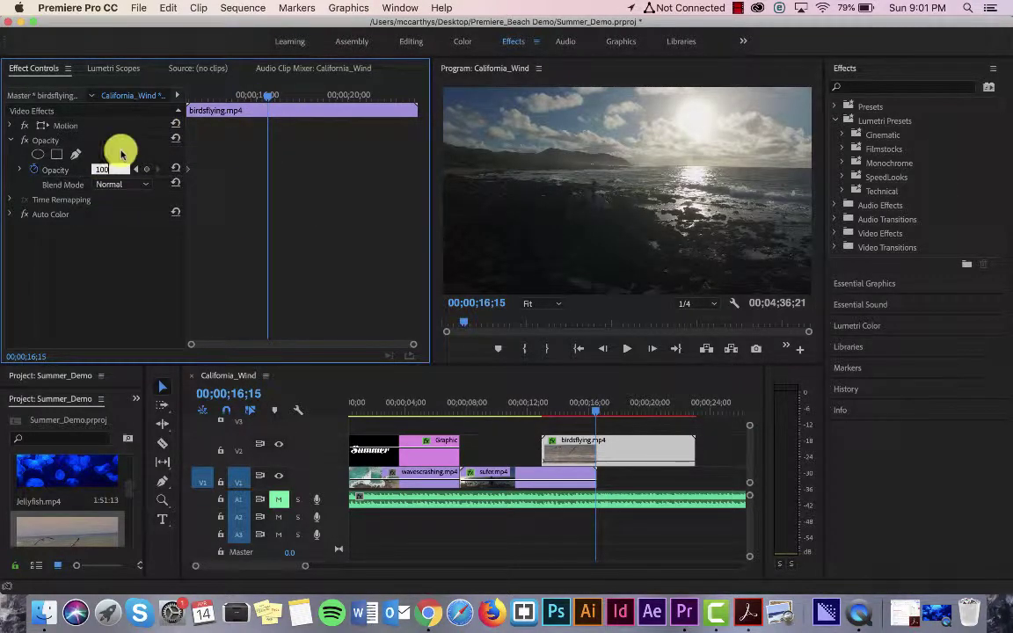
pyautogui.write('100')
pyautogui.press('Return')
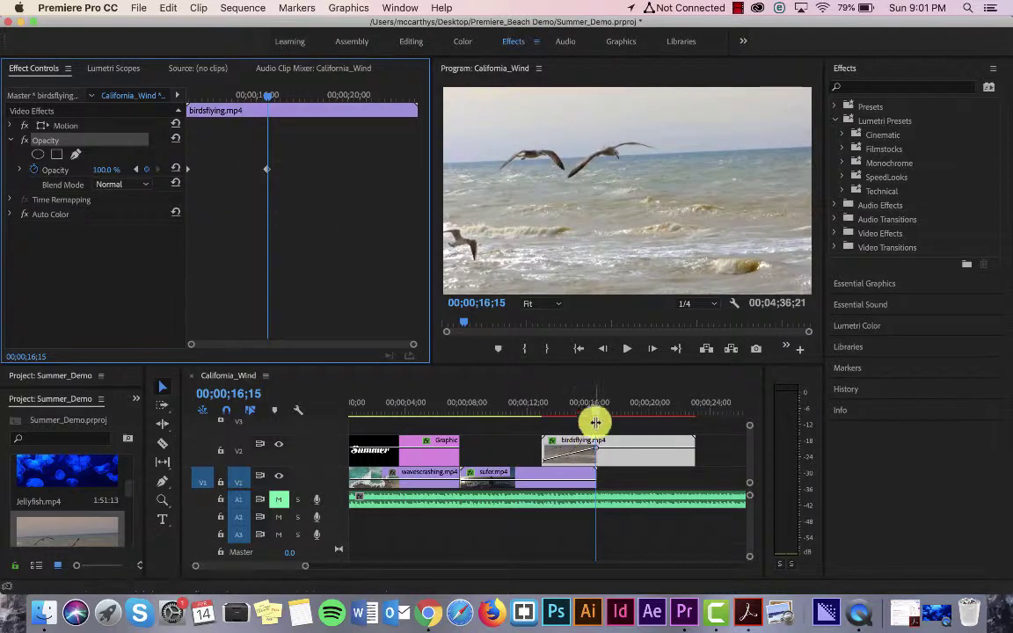
pyautogui.moveTo(598, 415); pyautogui.dragTo(533, 411)
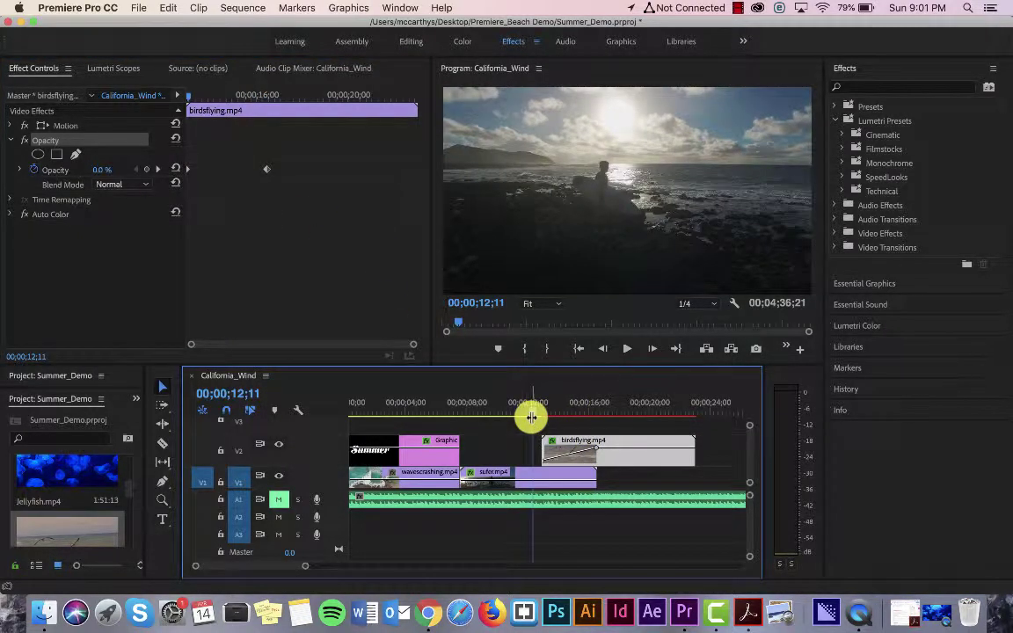
pyautogui.press('space')
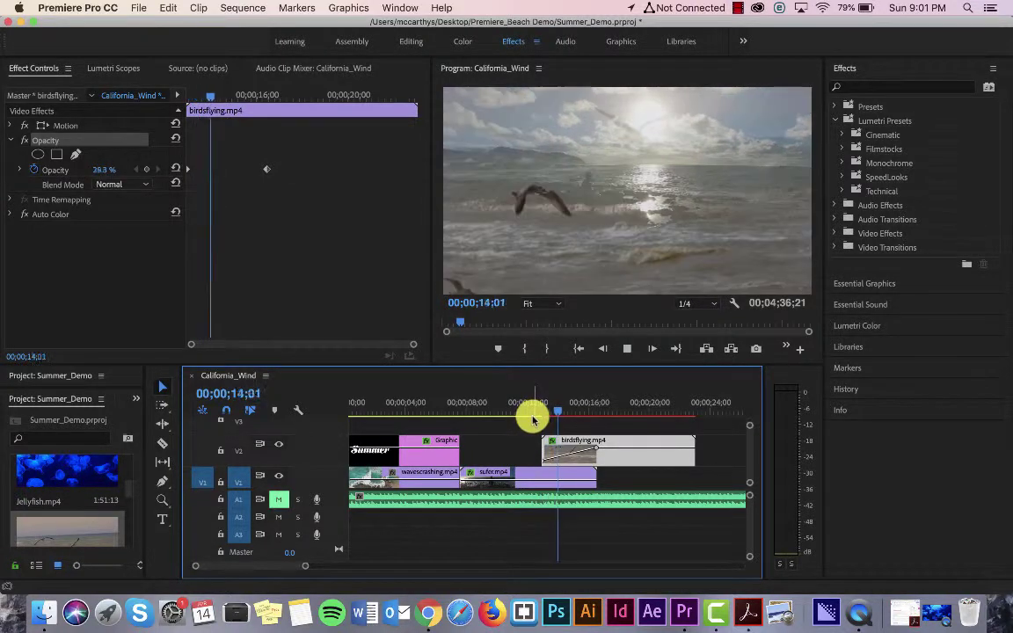
# Set the 100% opacity keyframe to Ease In and the 0% keyframe to Ease Out, then preview
pyautogui.rightClick(266, 172)
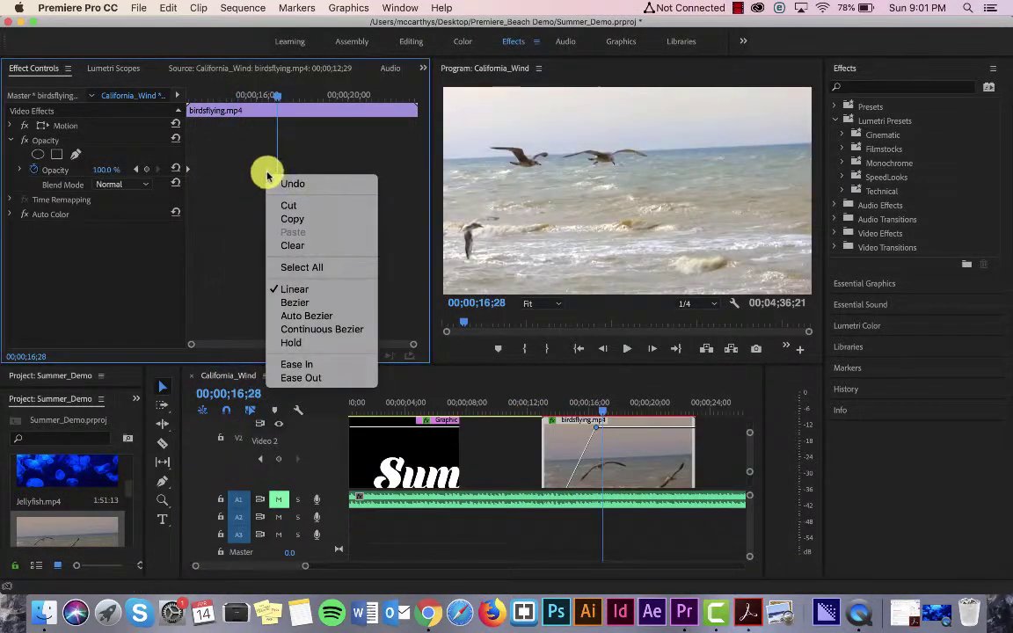
pyautogui.click(315, 363)
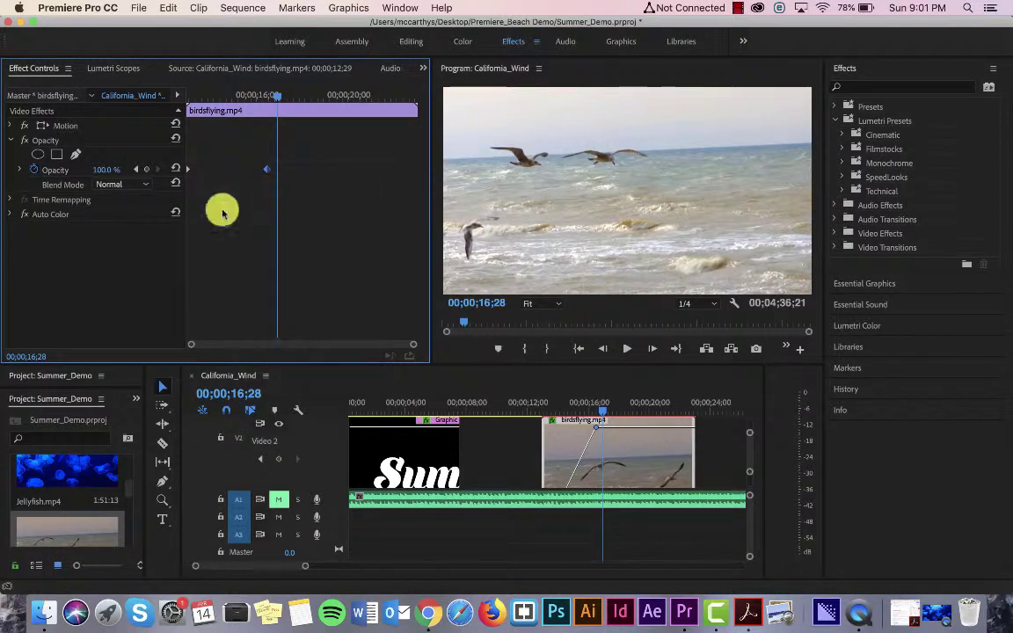
pyautogui.rightClick(188, 171)
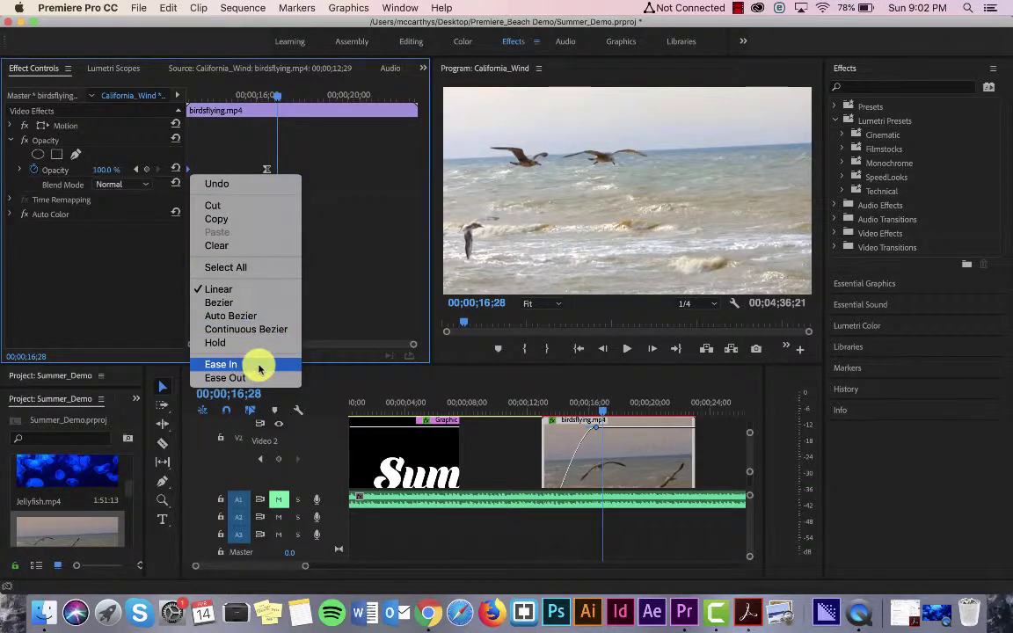
pyautogui.click(252, 378)
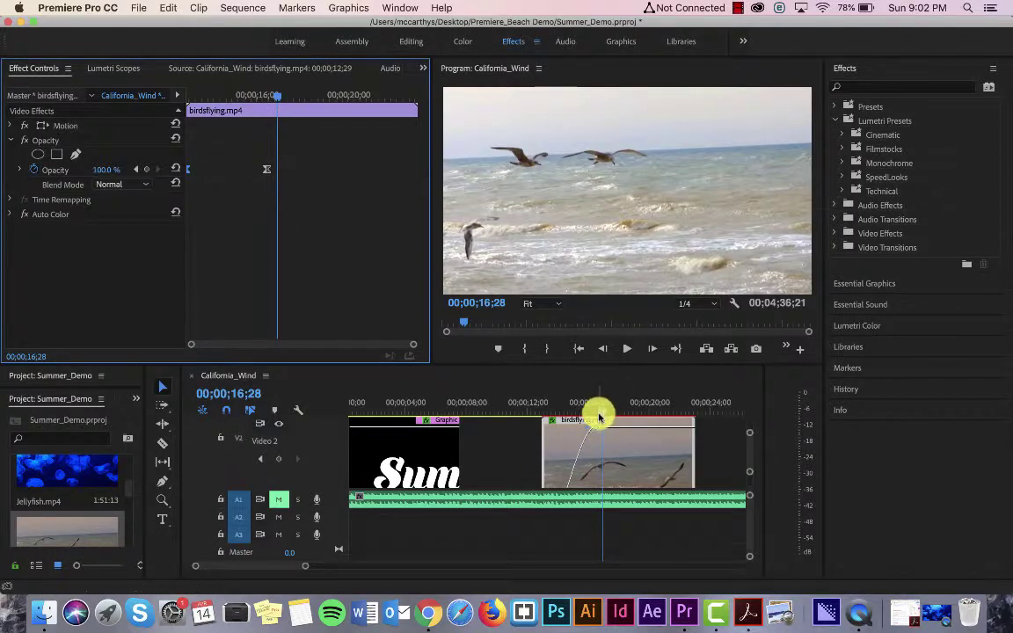
pyautogui.moveTo(598, 415); pyautogui.dragTo(525, 411)
pyautogui.press('space')
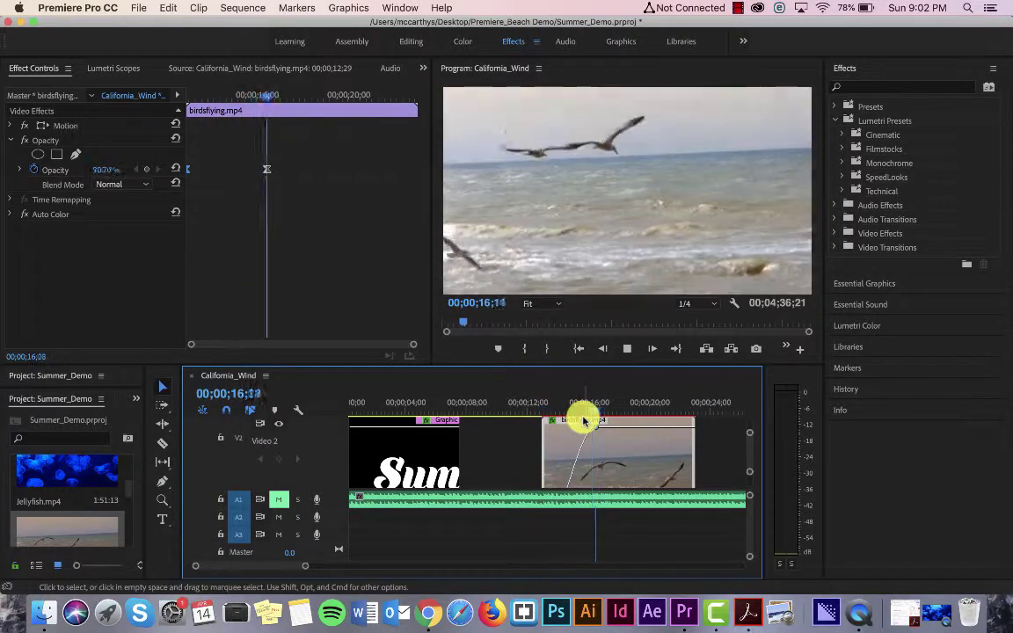
pyautogui.press('space')
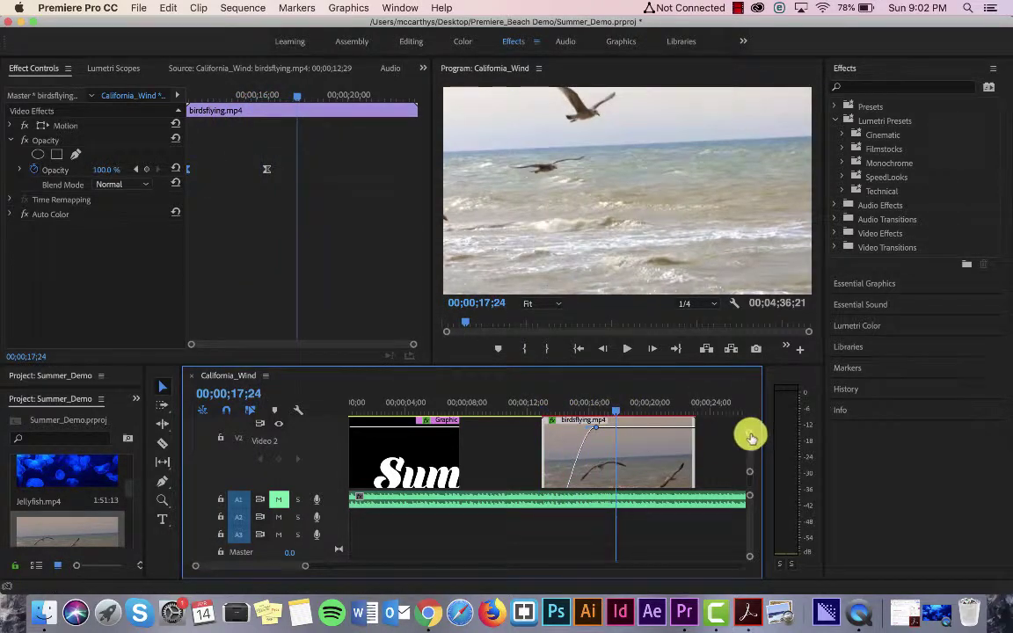
# Shrink the video tracks back to thin rows and play the sequence from 07;23
pyautogui.moveTo(751, 436); pyautogui.dragTo(752, 419)
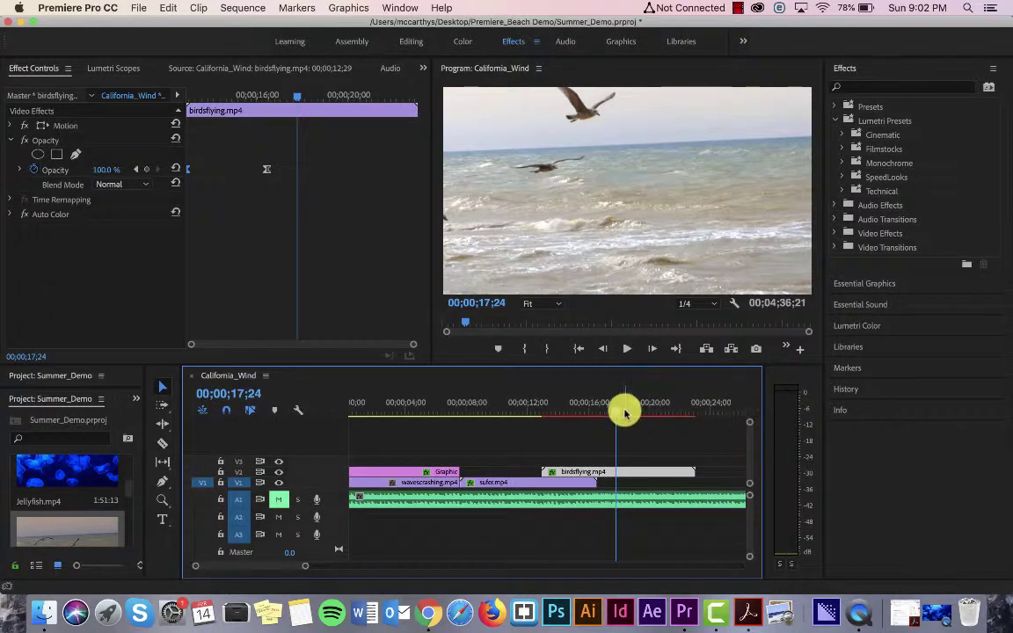
pyautogui.moveTo(615, 414); pyautogui.dragTo(458, 415)
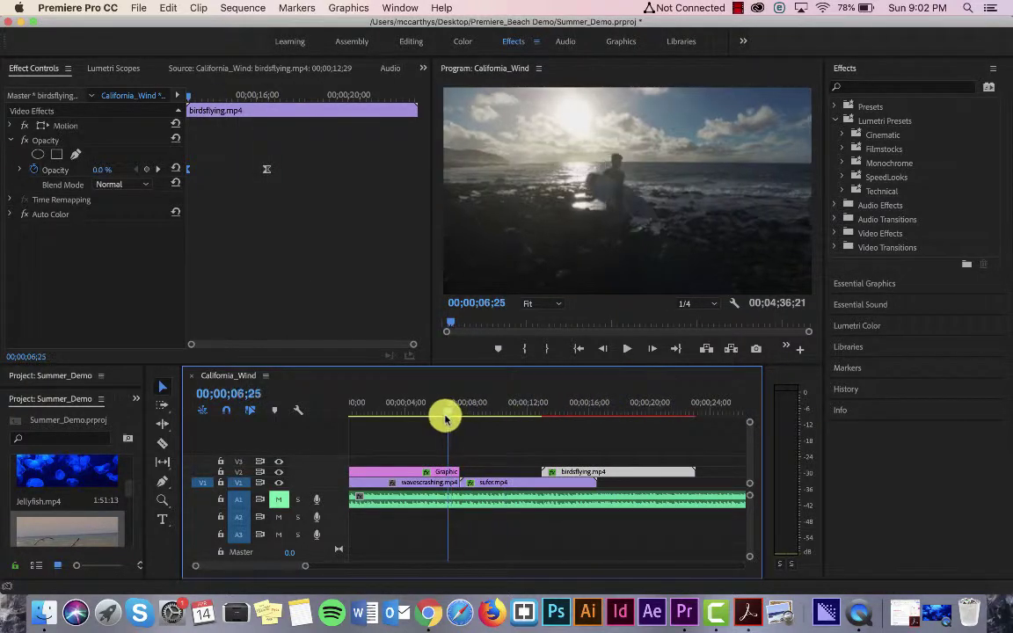
pyautogui.press('space')
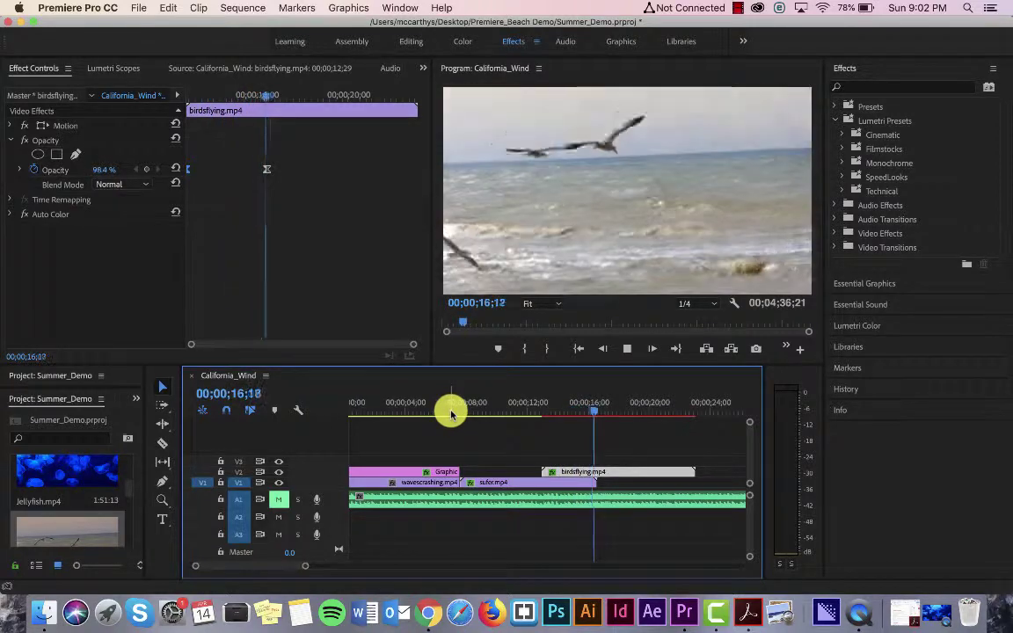
pyautogui.press('space')
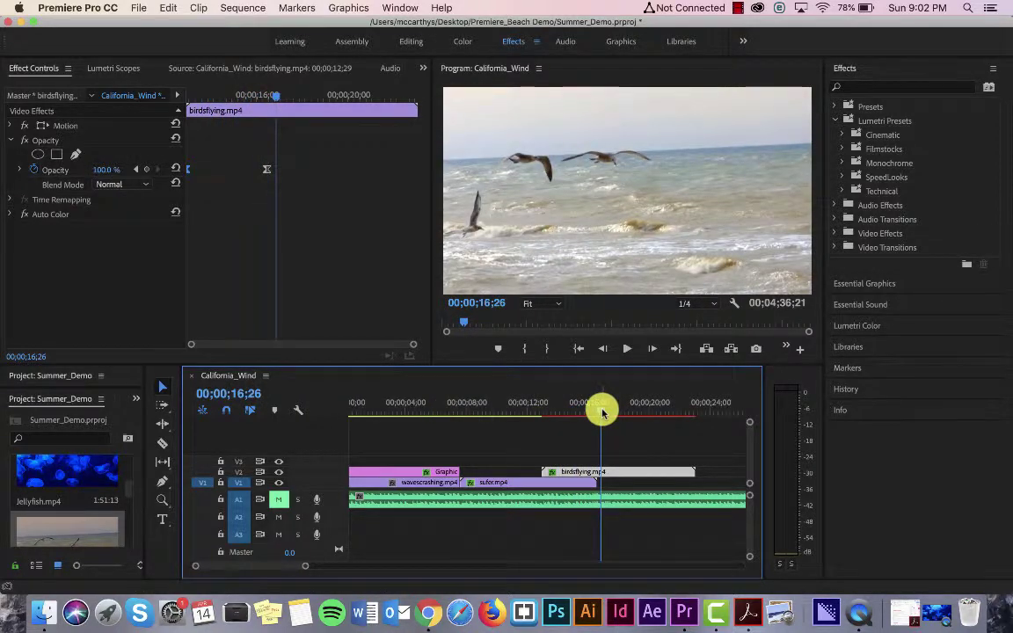